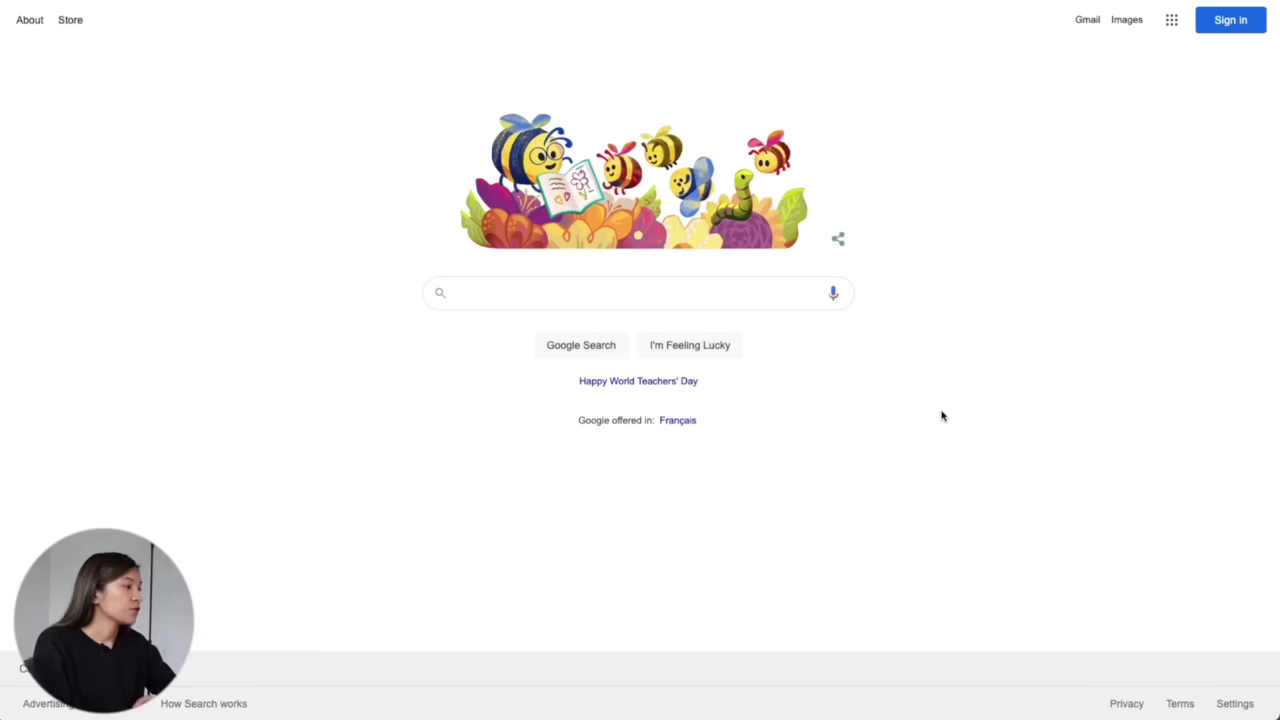
Search Google for 'crs tool' using the suggestion list
click(754, 298)
text(Crs)
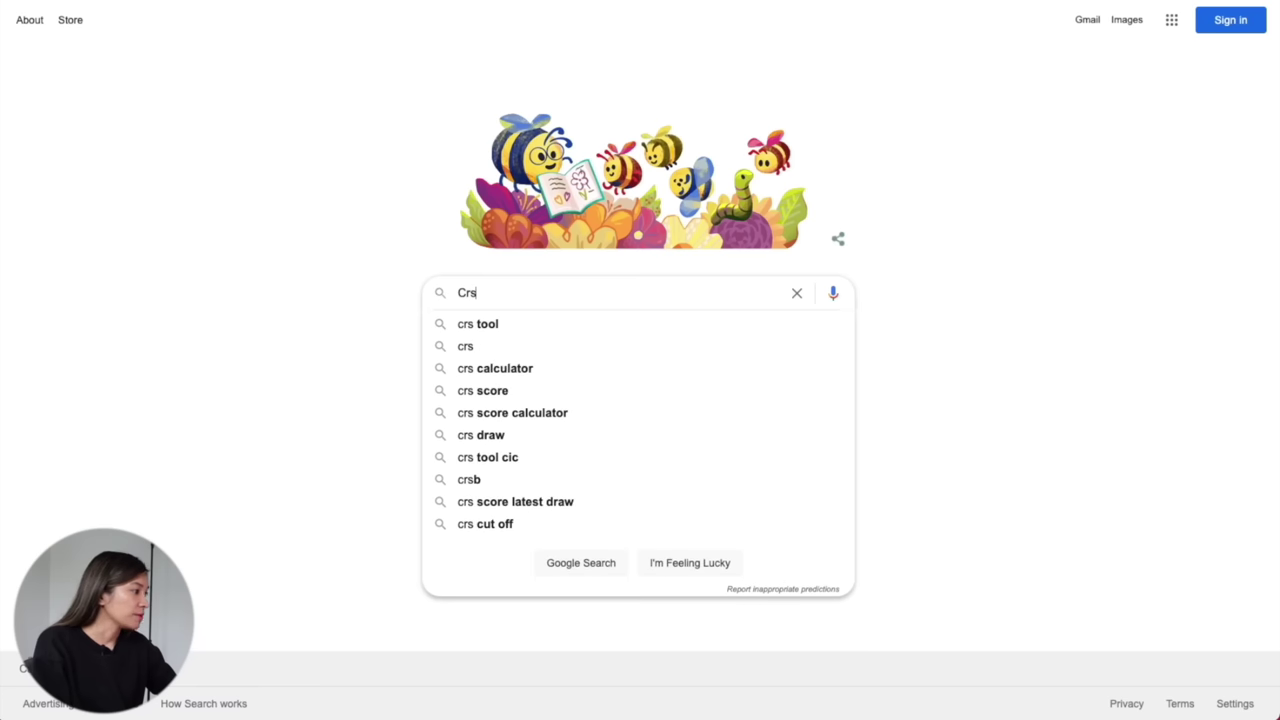
click(726, 323)
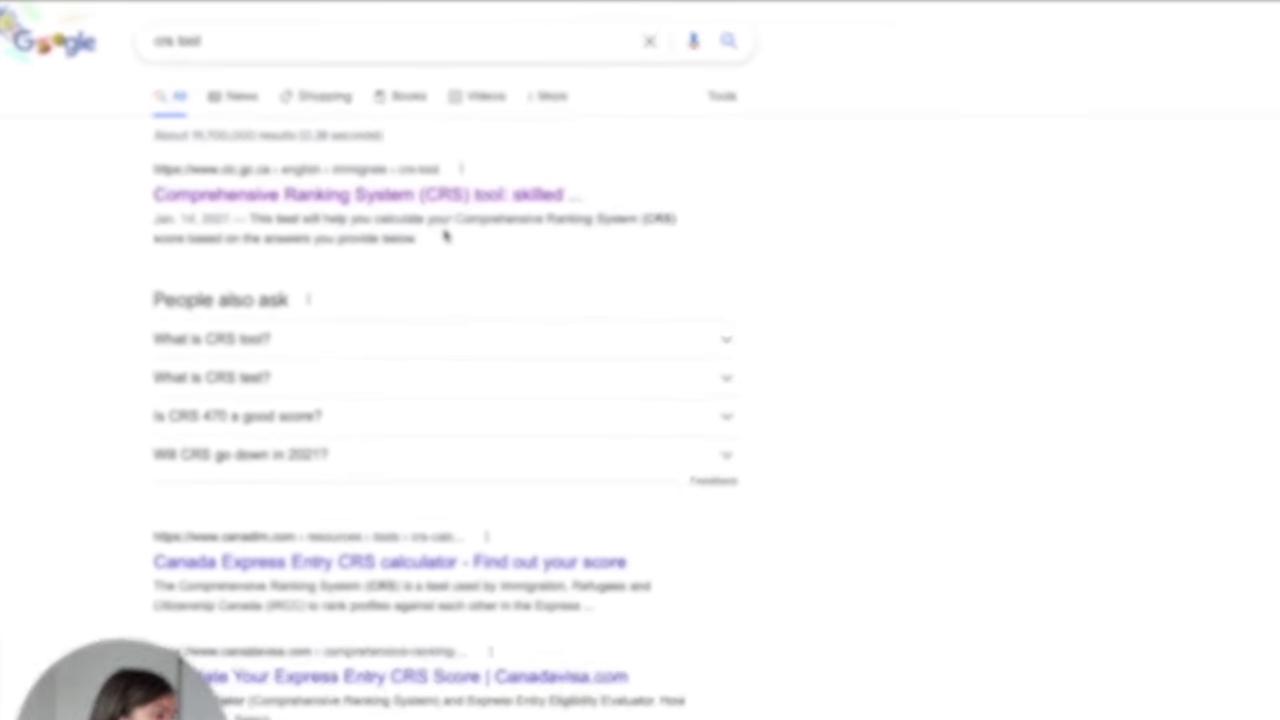
click(622, 282)
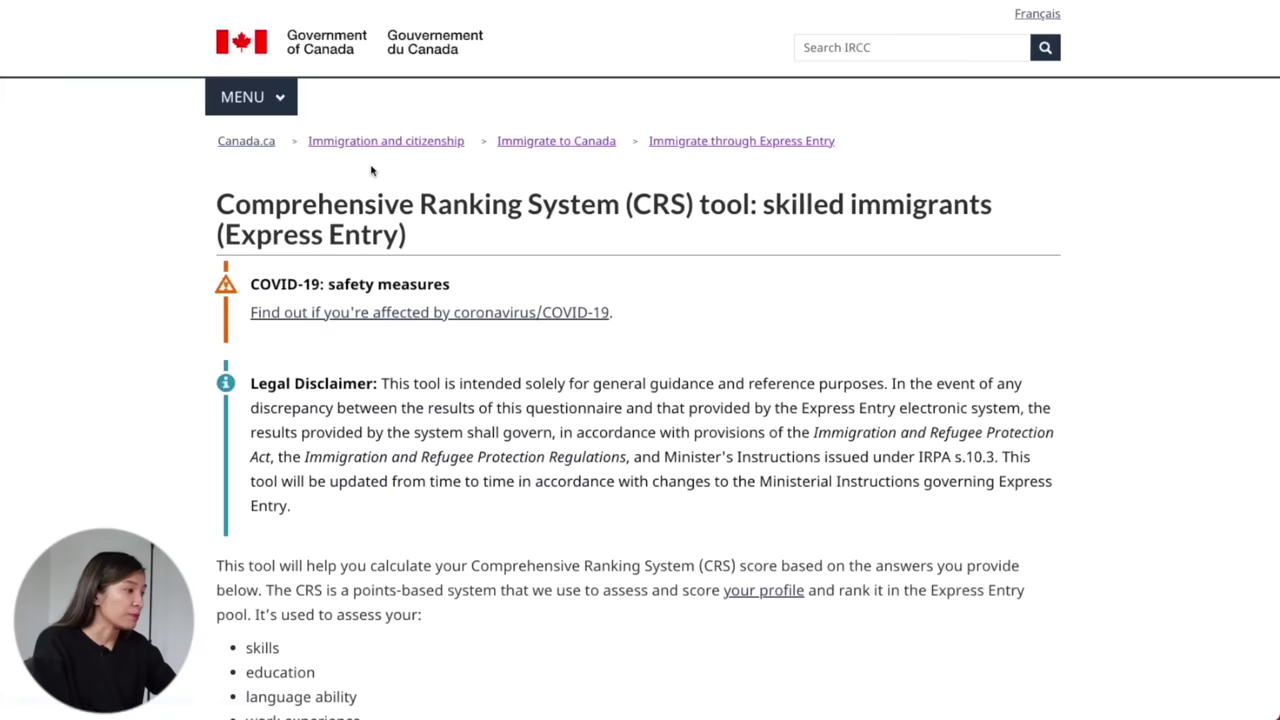
scroll(613, 398, down, 5)
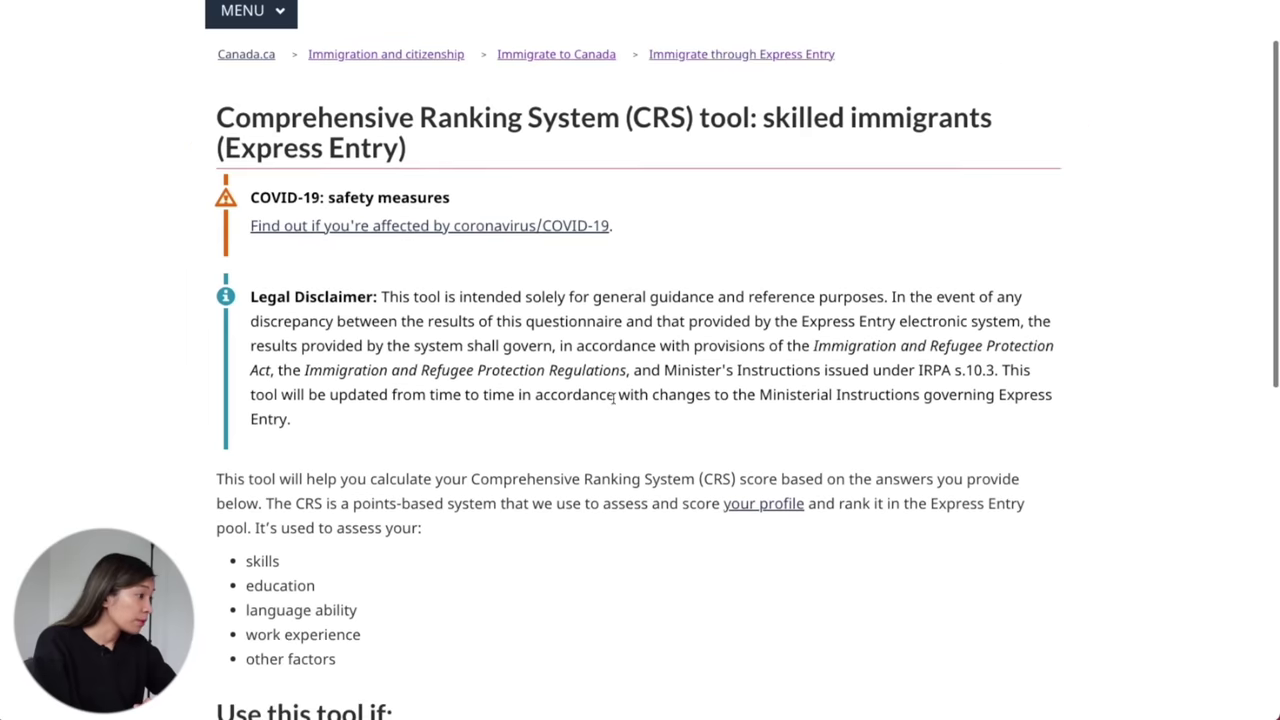
scroll(613, 398, down, 2)
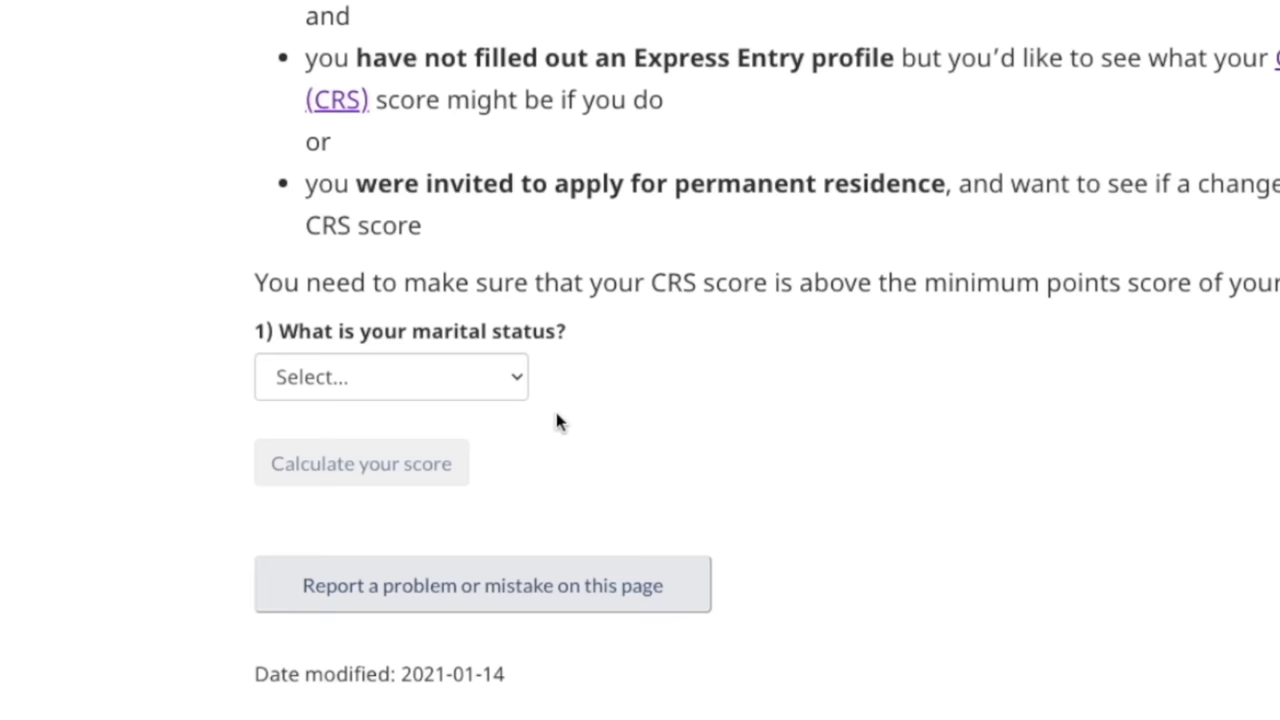
Answer the marital status question as 'Never Married / Single'
click(506, 380)
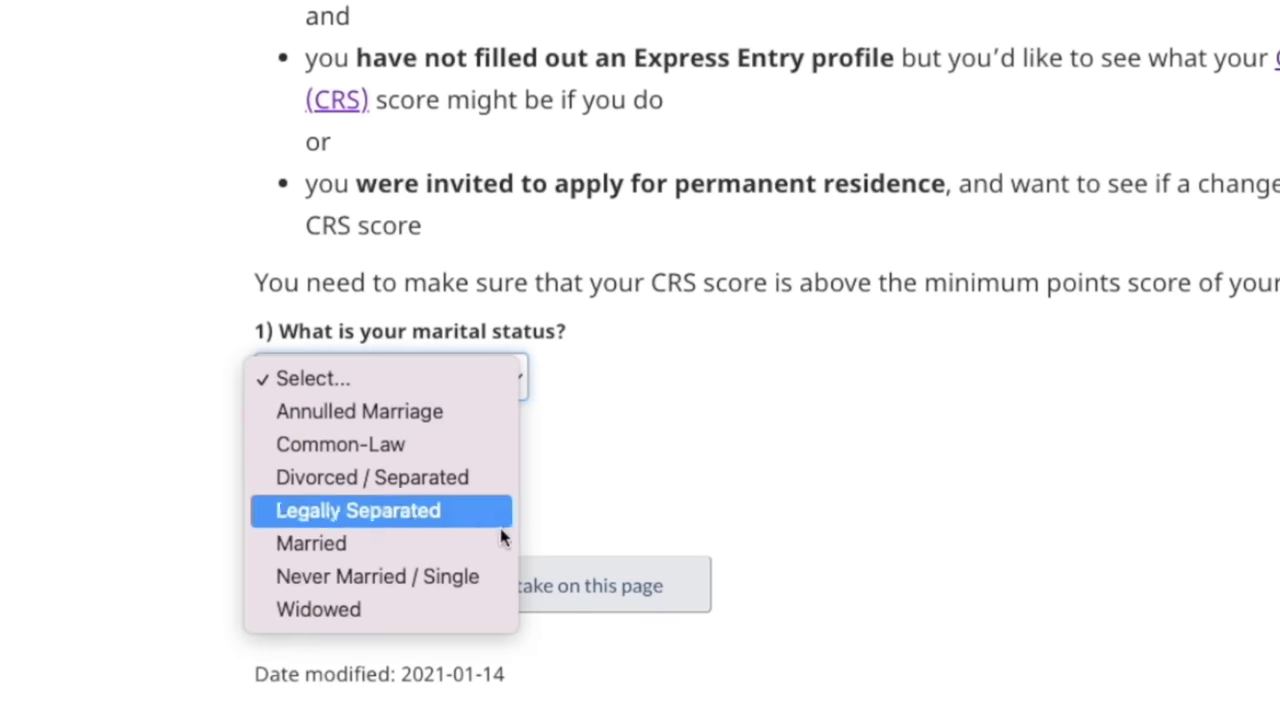
click(483, 578)
scroll(849, 440, down, 1)
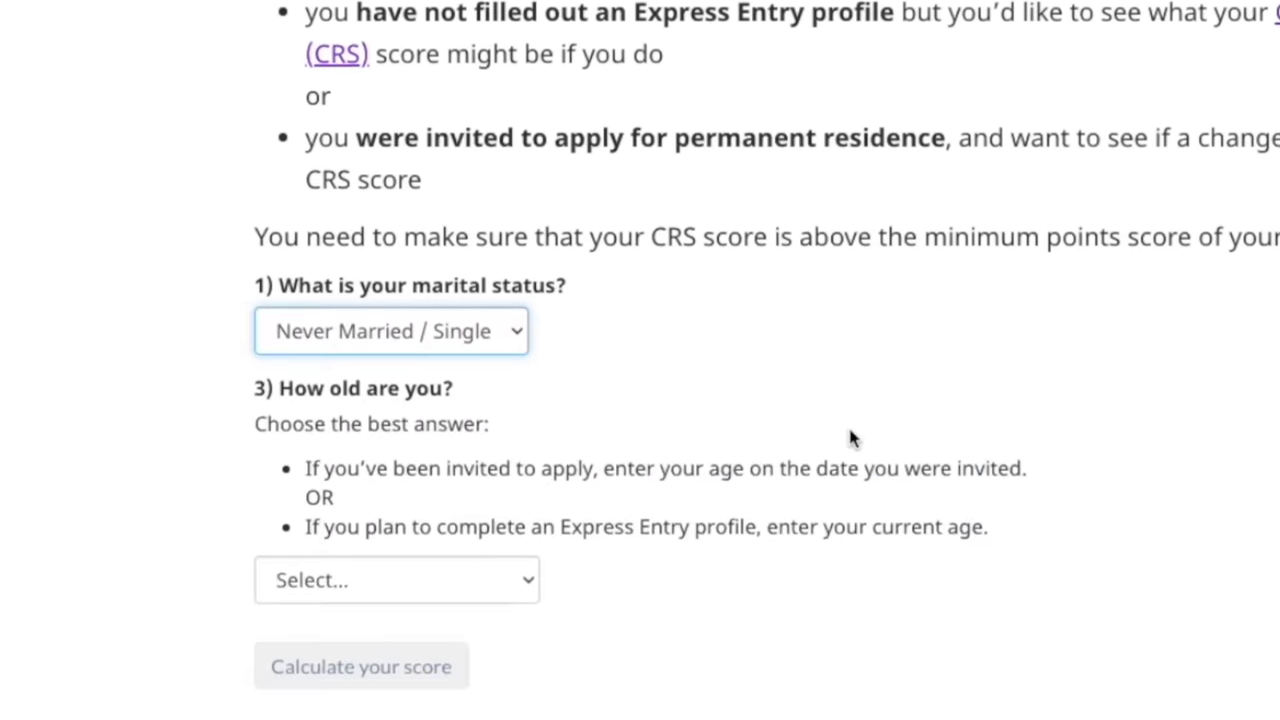
scroll(848, 437, down, 3)
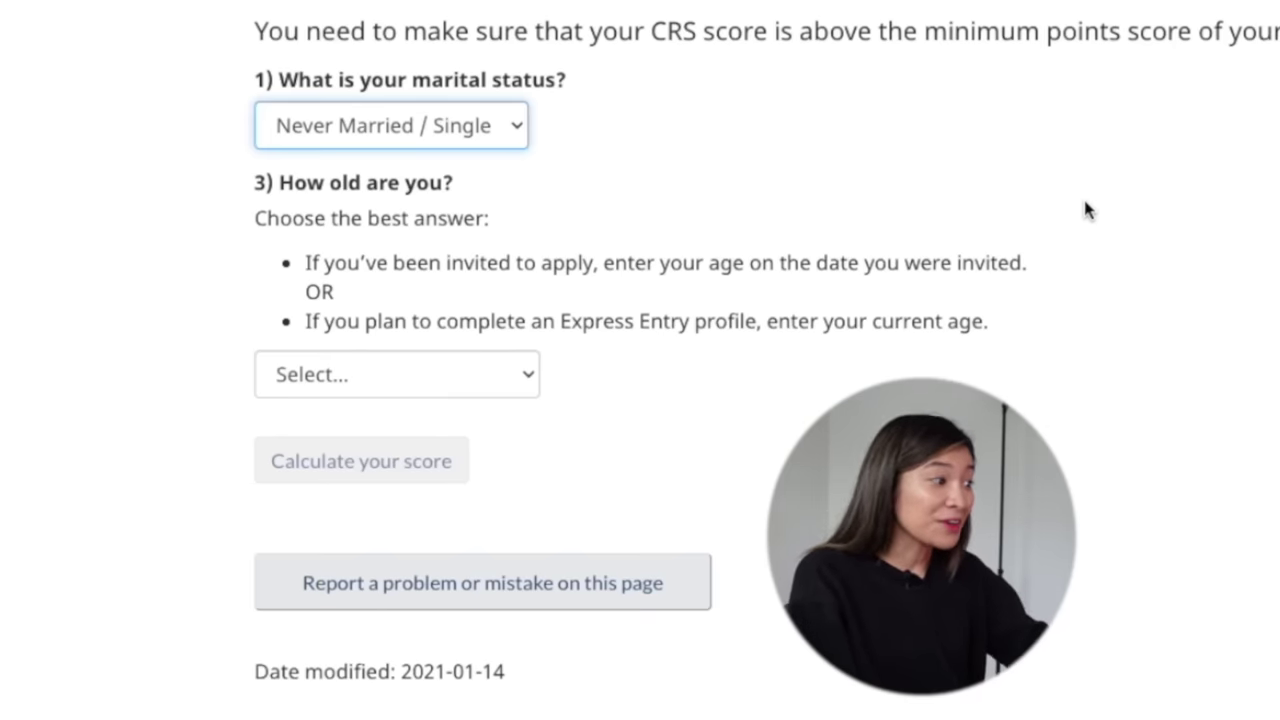
click(510, 374)
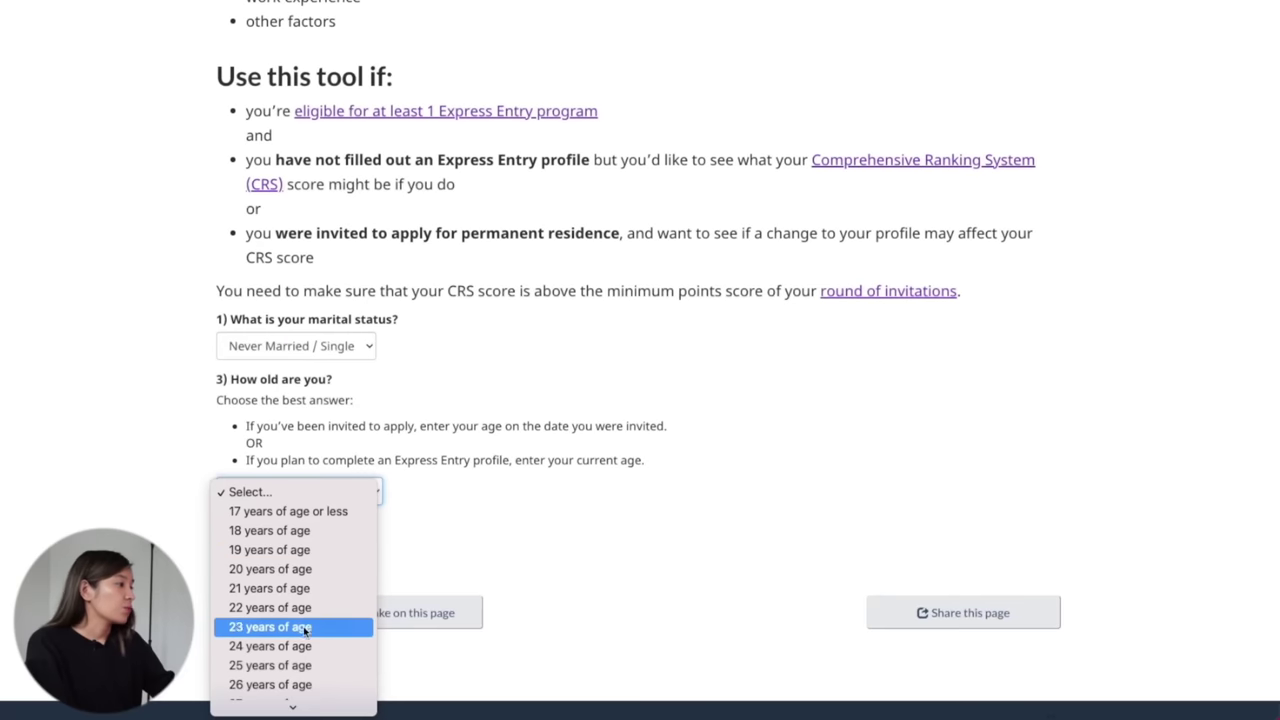
Set age to 25 and education to 'Two or more certificates, diplomas or degrees'
click(297, 665)
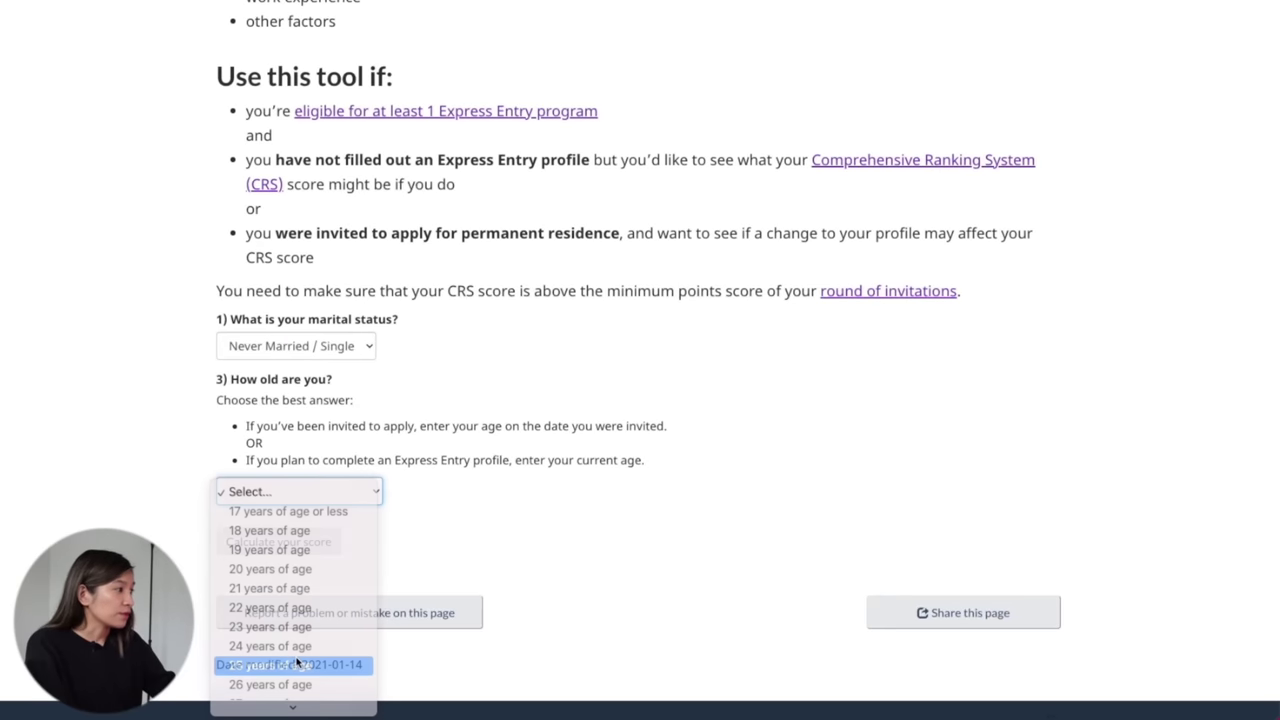
scroll(753, 513, down, 3)
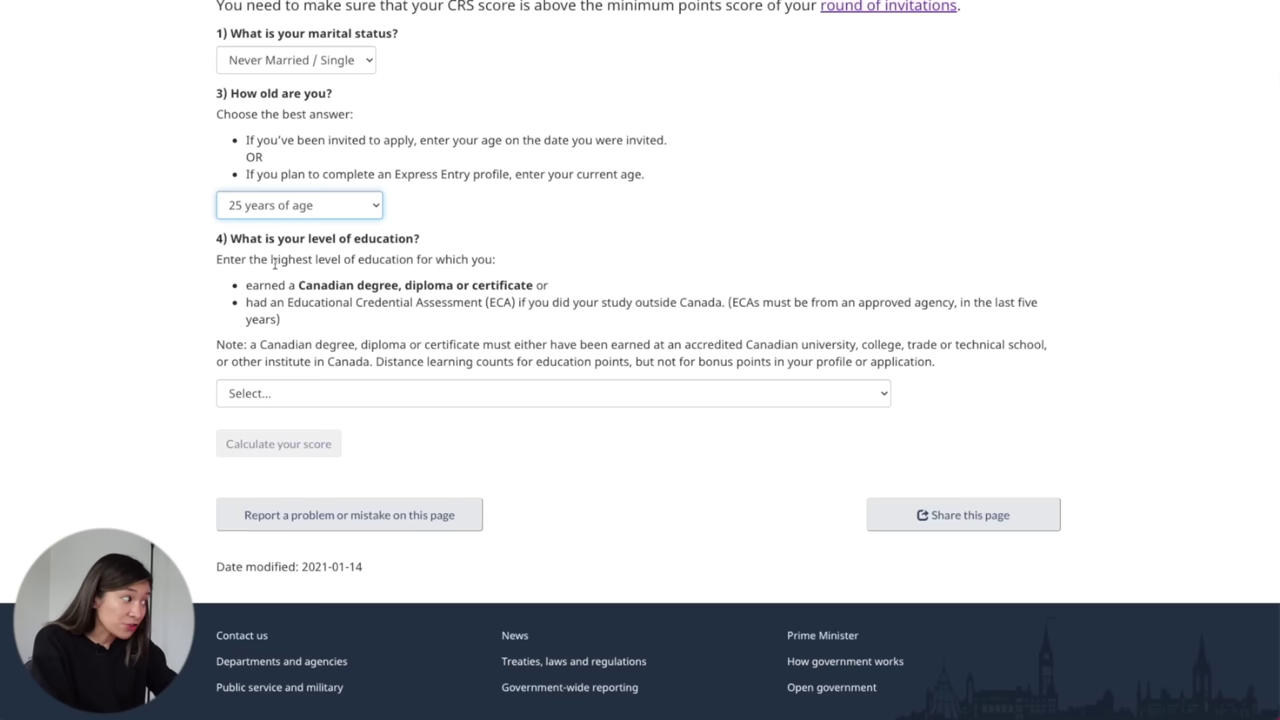
drag(271, 260, 413, 260)
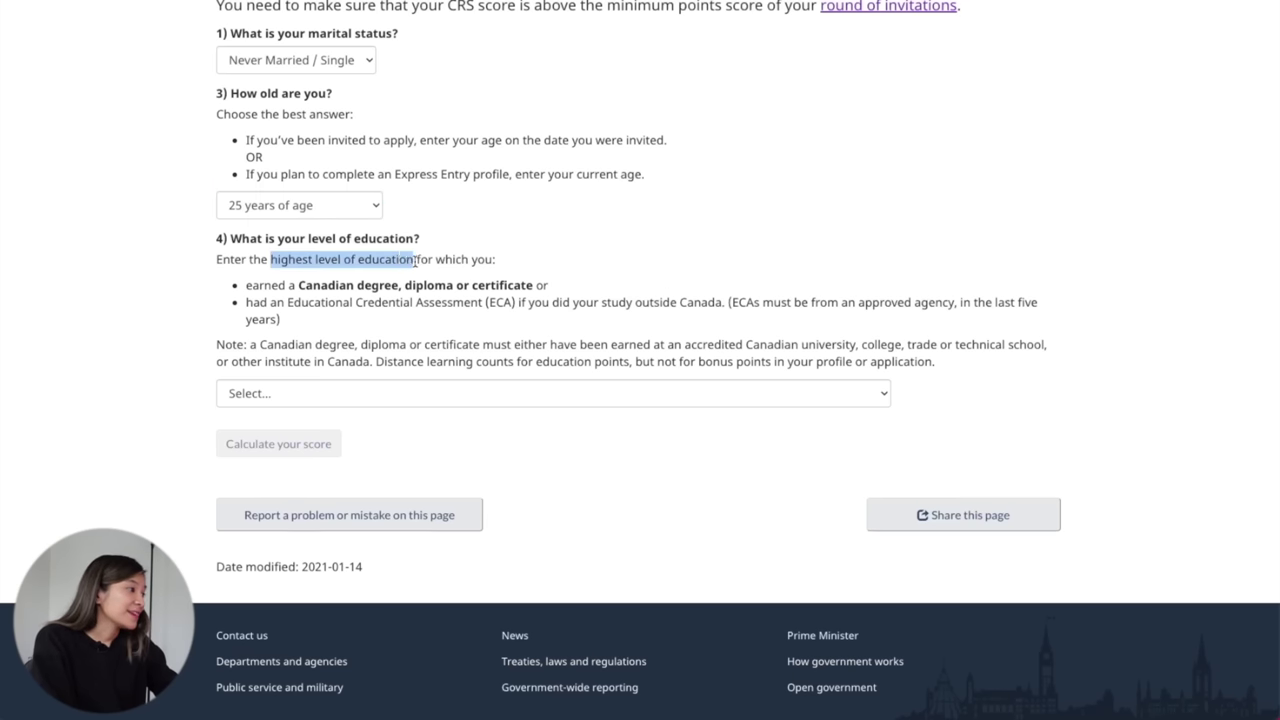
click(426, 393)
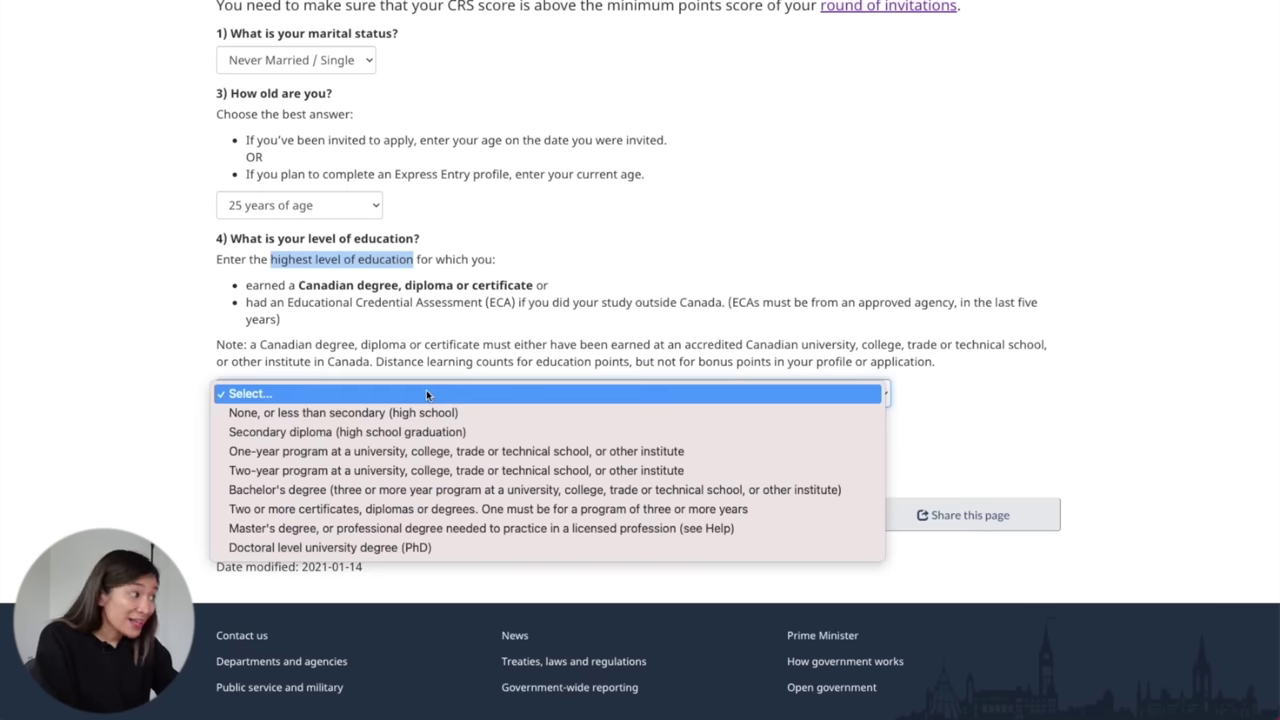
click(396, 509)
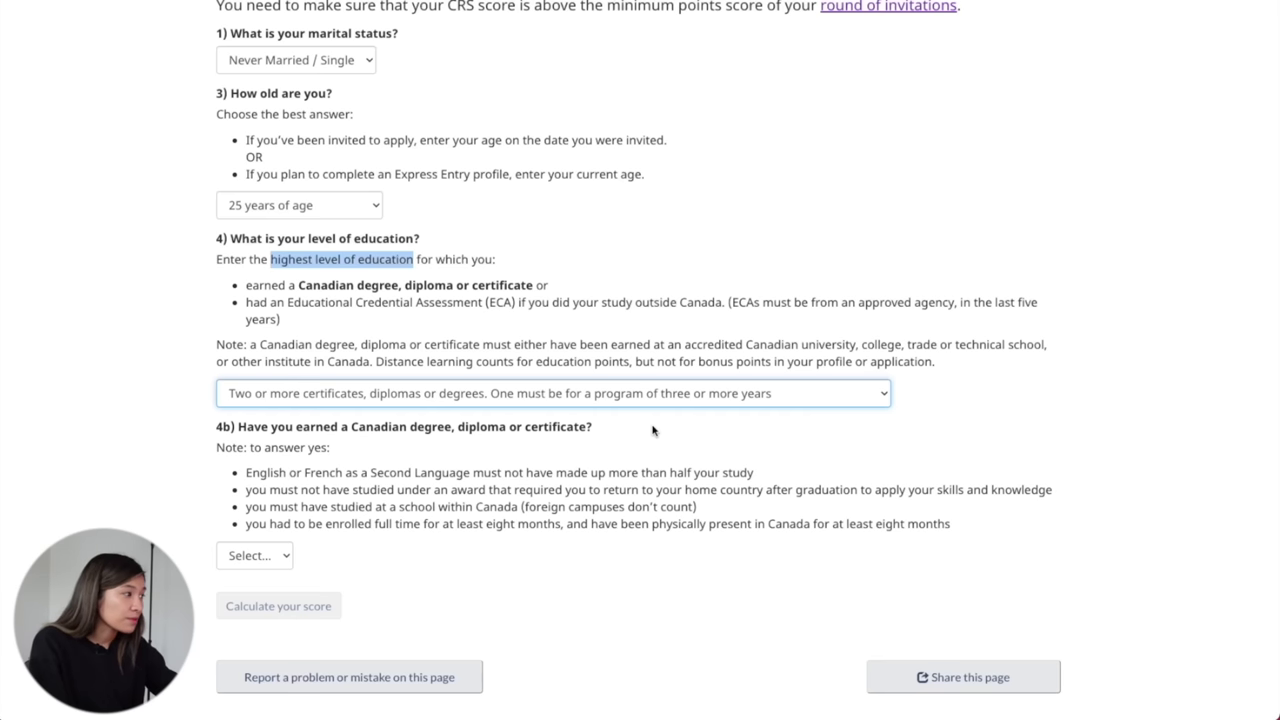
Answer Yes to a Canadian degree and describe it as a one- or two-year diploma or certificate
click(272, 556)
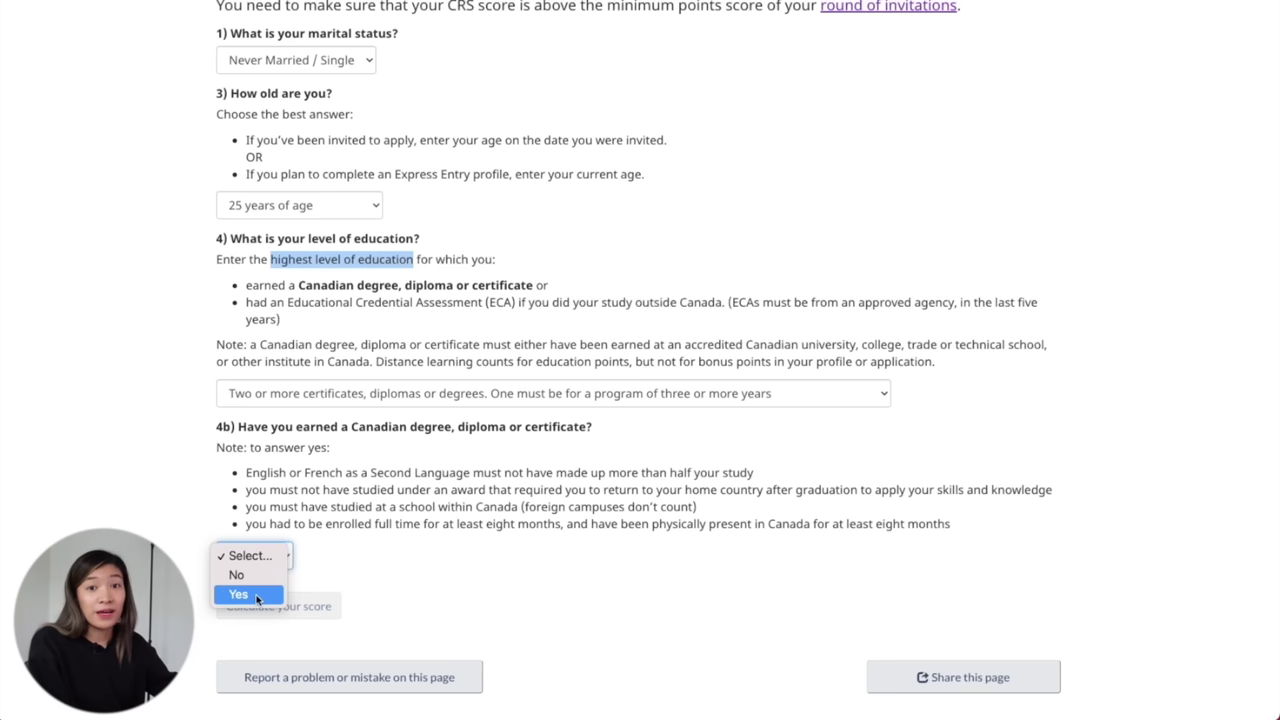
click(256, 595)
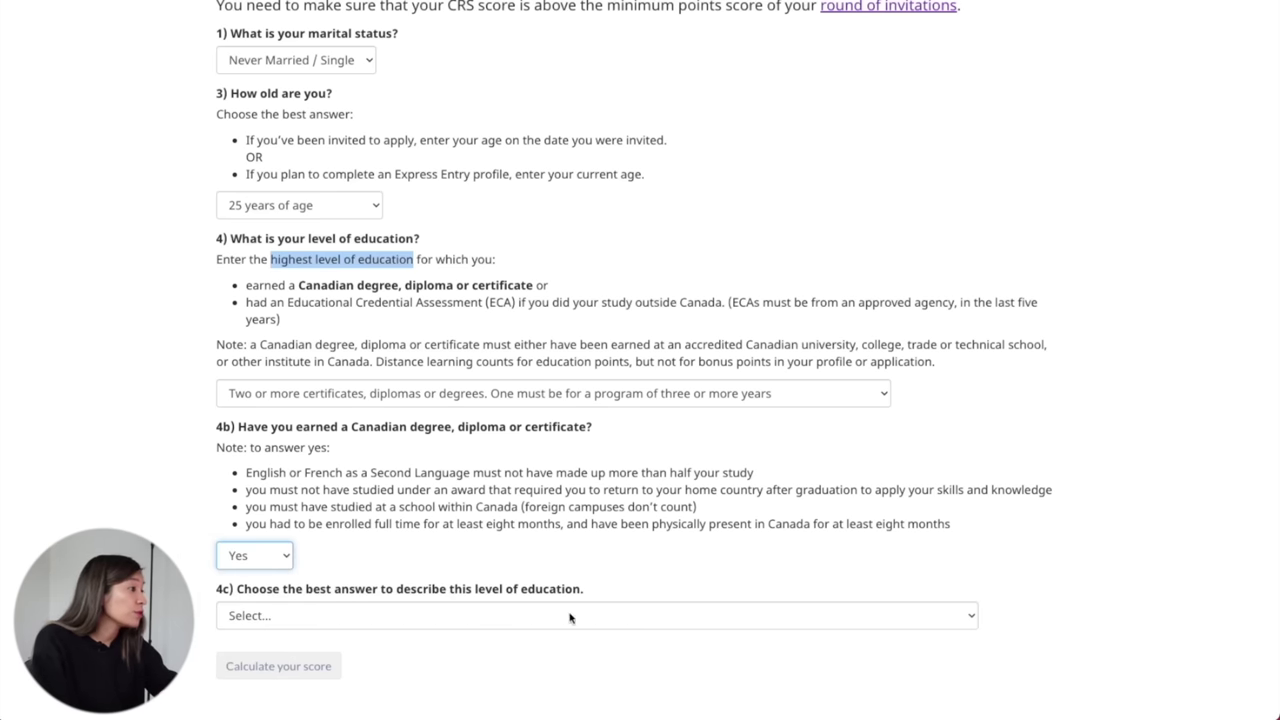
scroll(480, 645, down, 1)
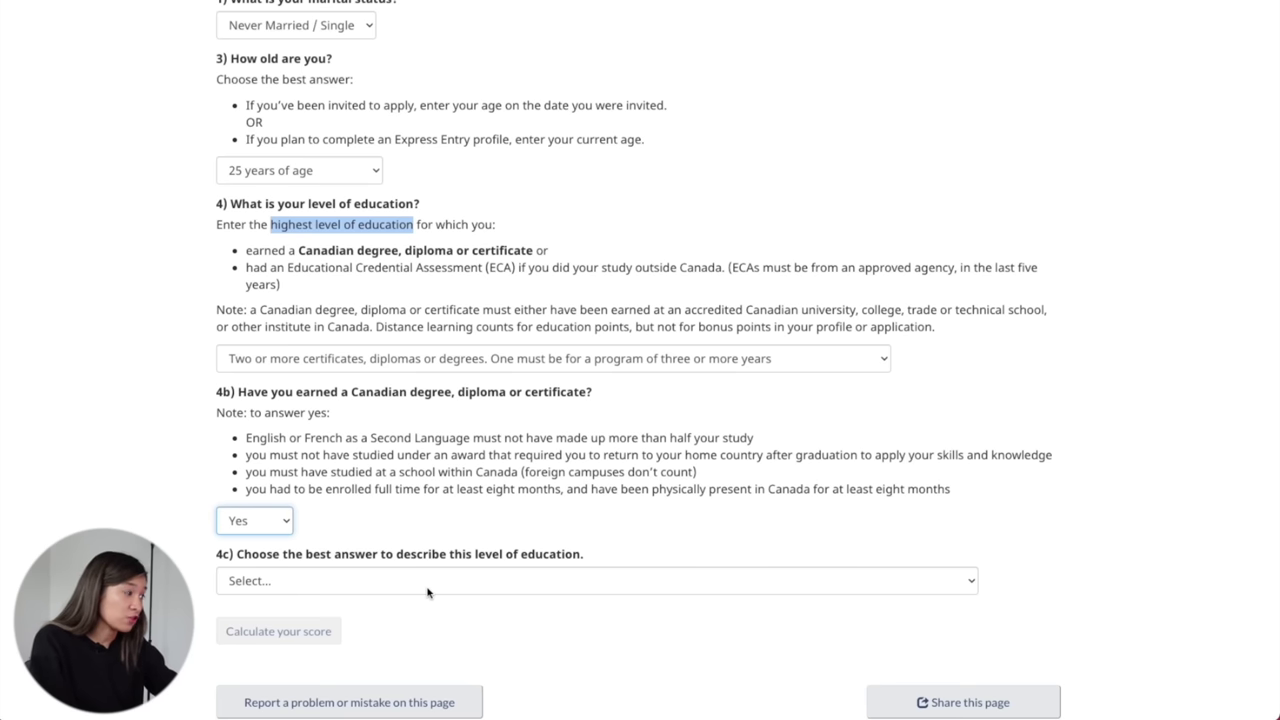
click(427, 590)
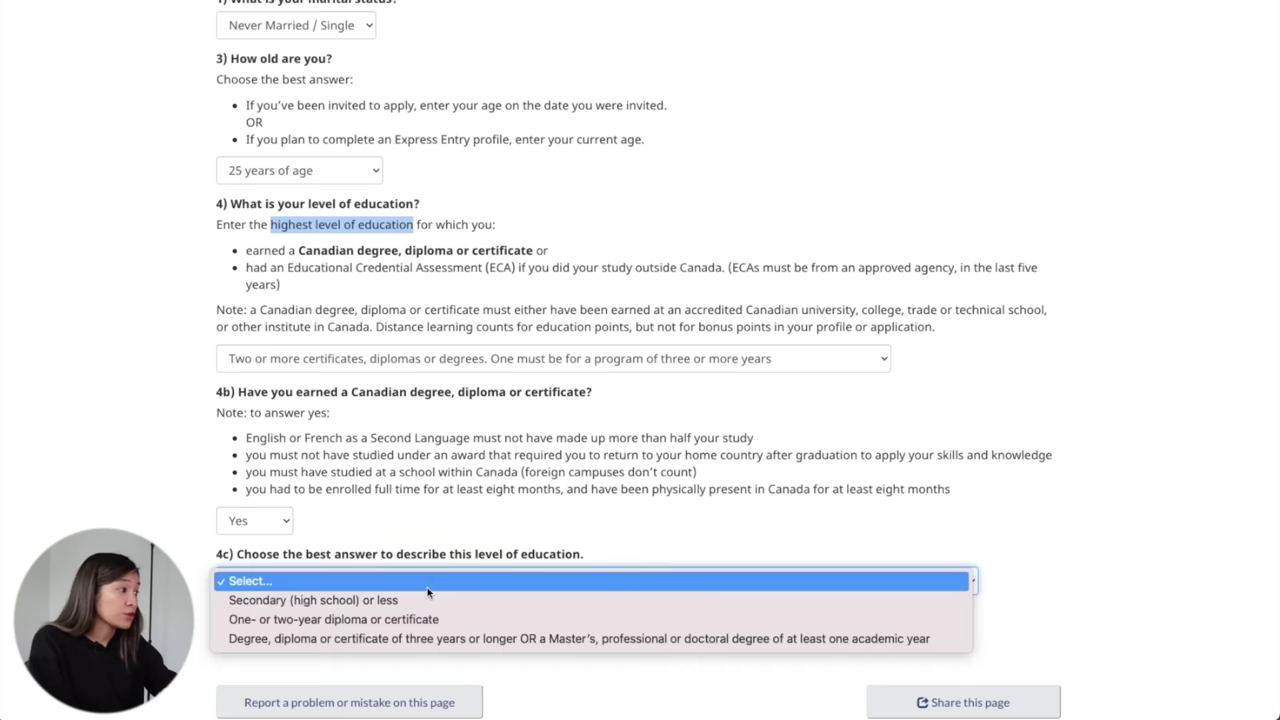
click(417, 620)
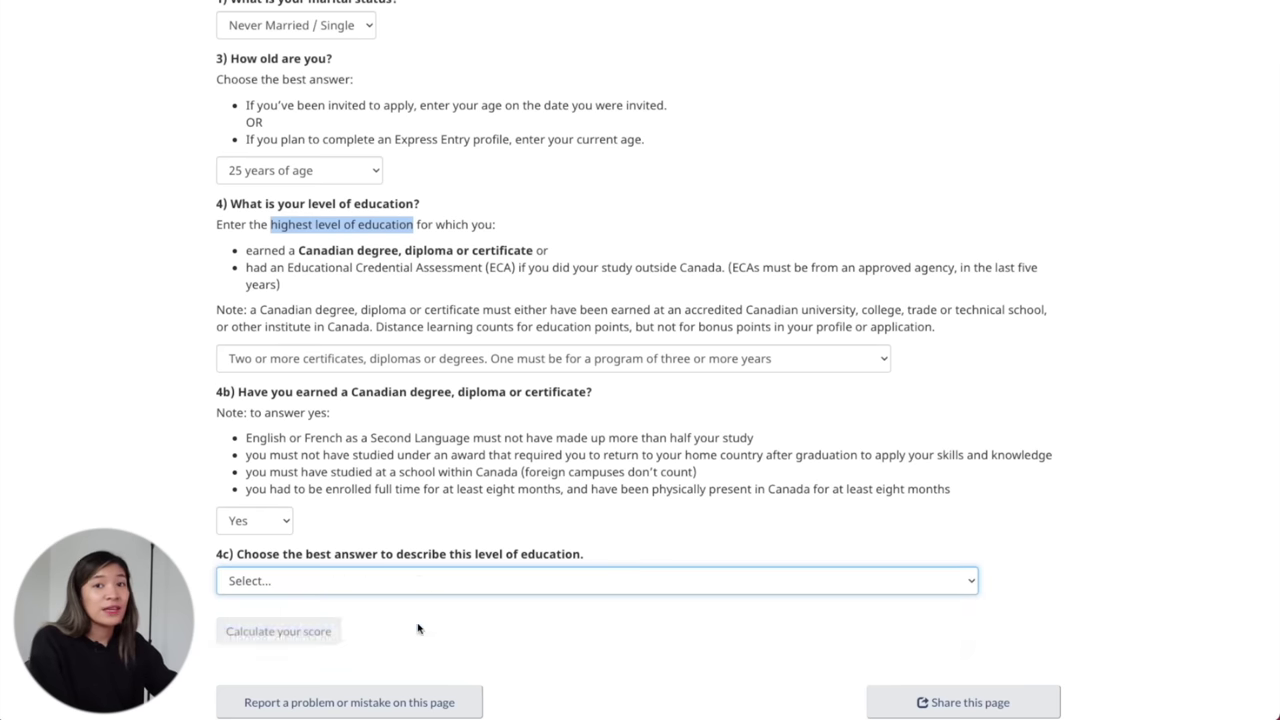
scroll(1075, 621, down, 3)
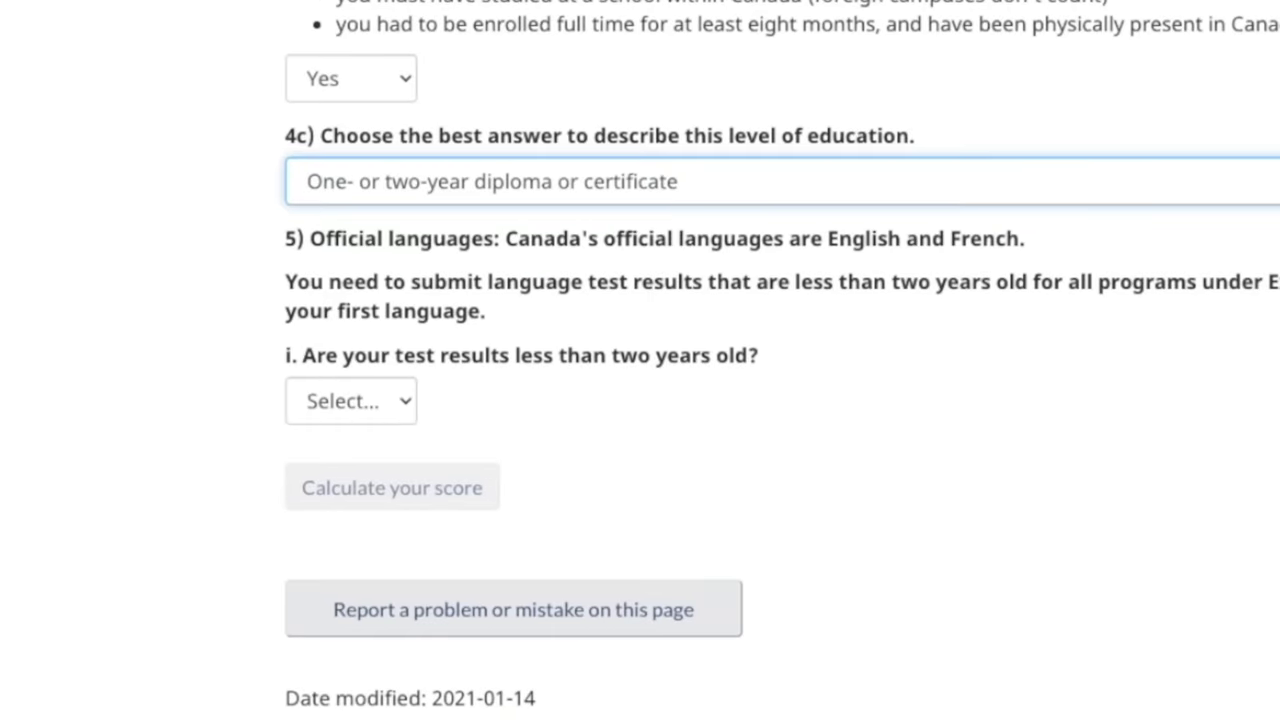
Confirm the language test results are recent (Yes) and choose IELTS as the first-language test
click(350, 401)
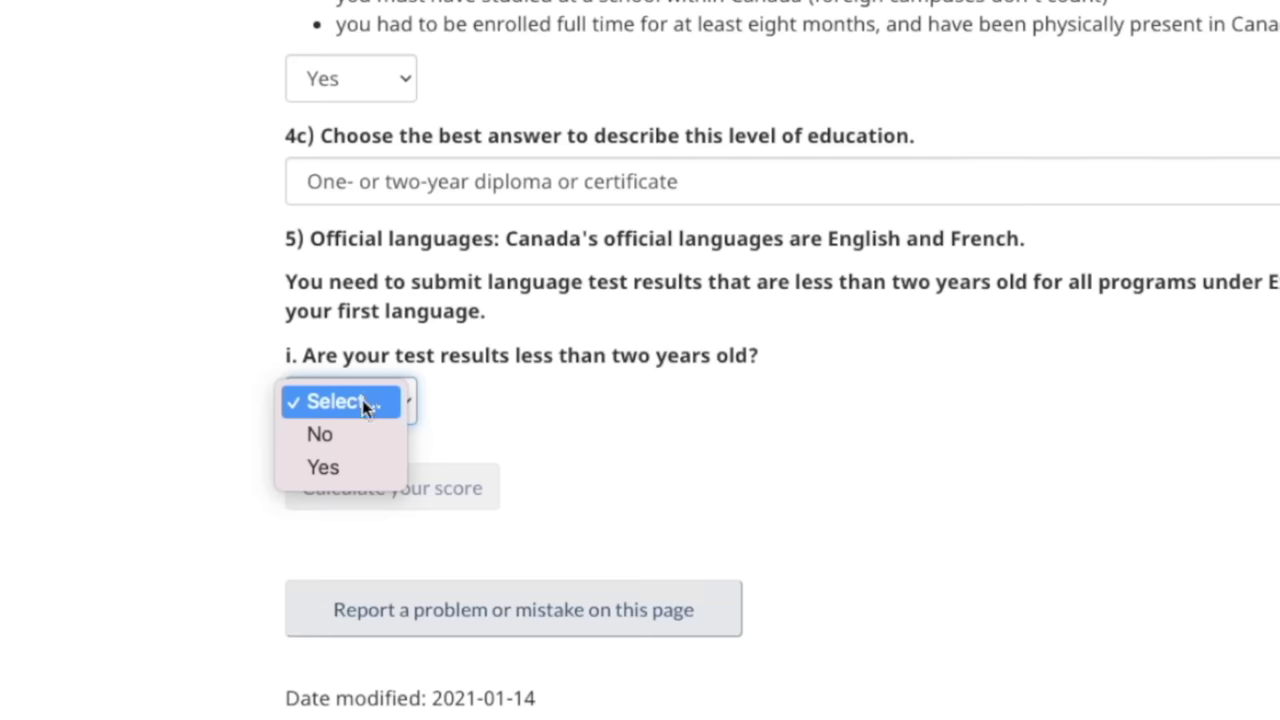
click(352, 440)
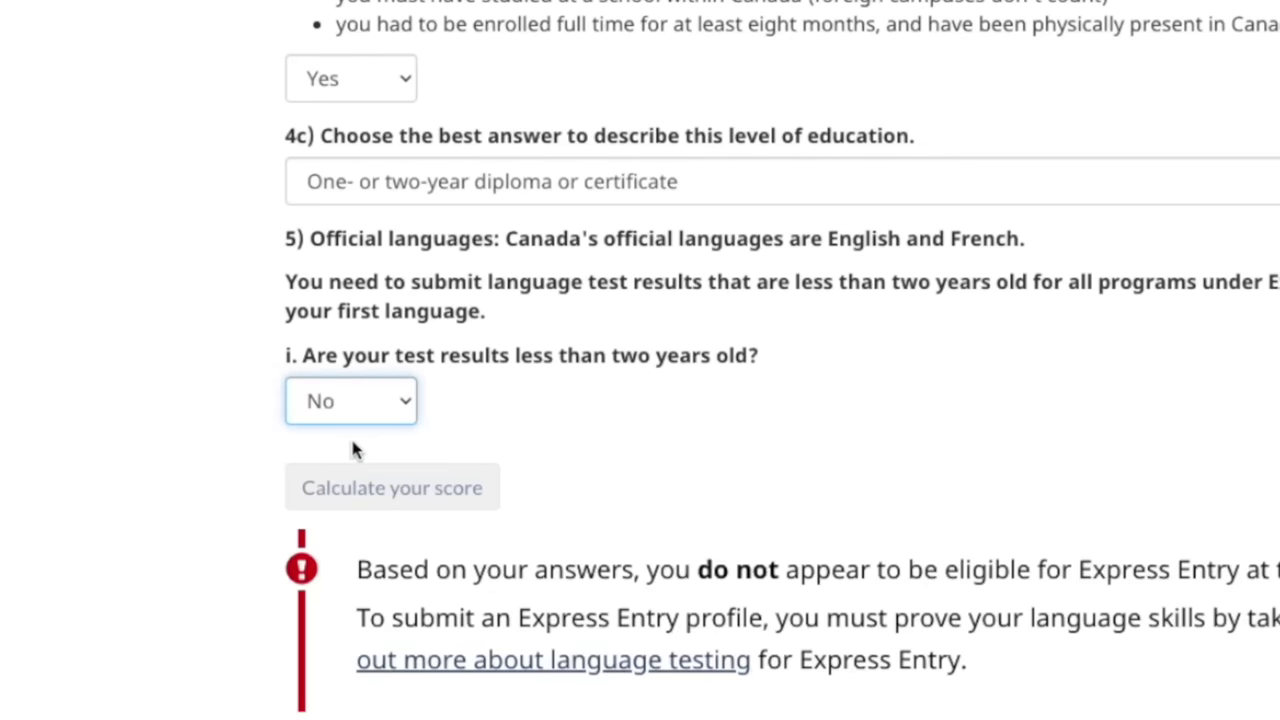
drag(697, 569, 908, 531)
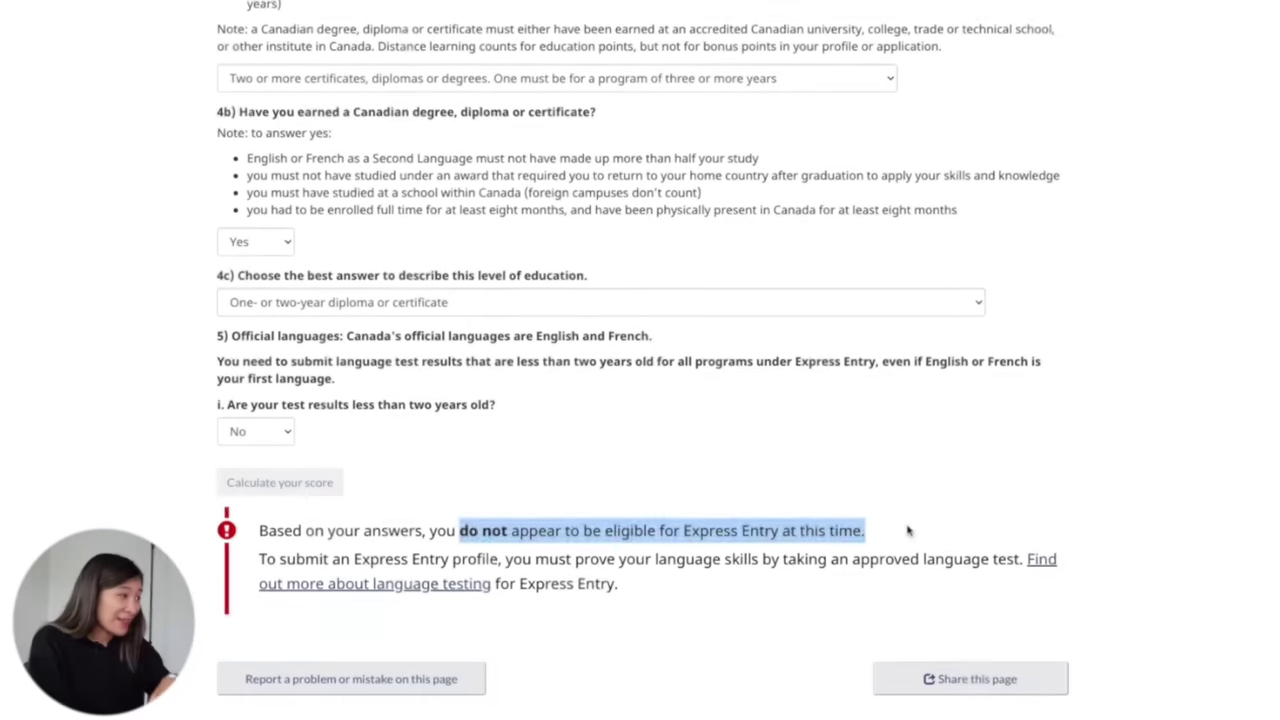
click(908, 531)
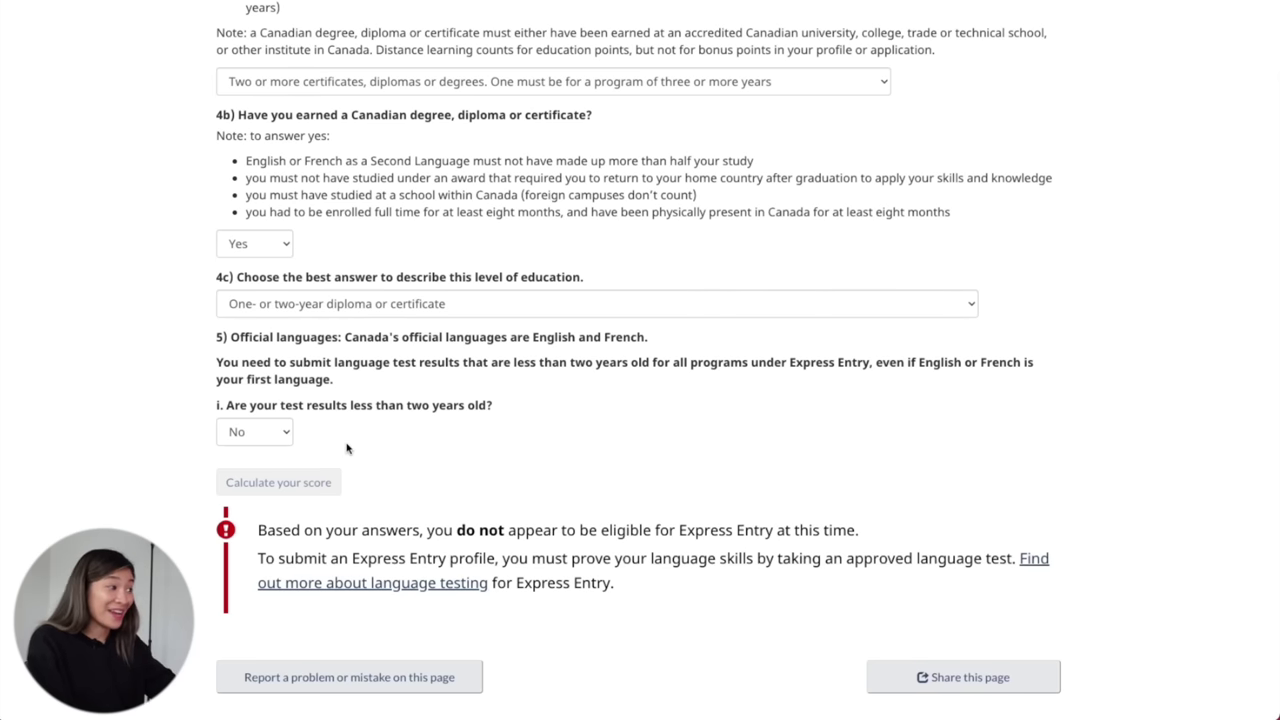
click(265, 438)
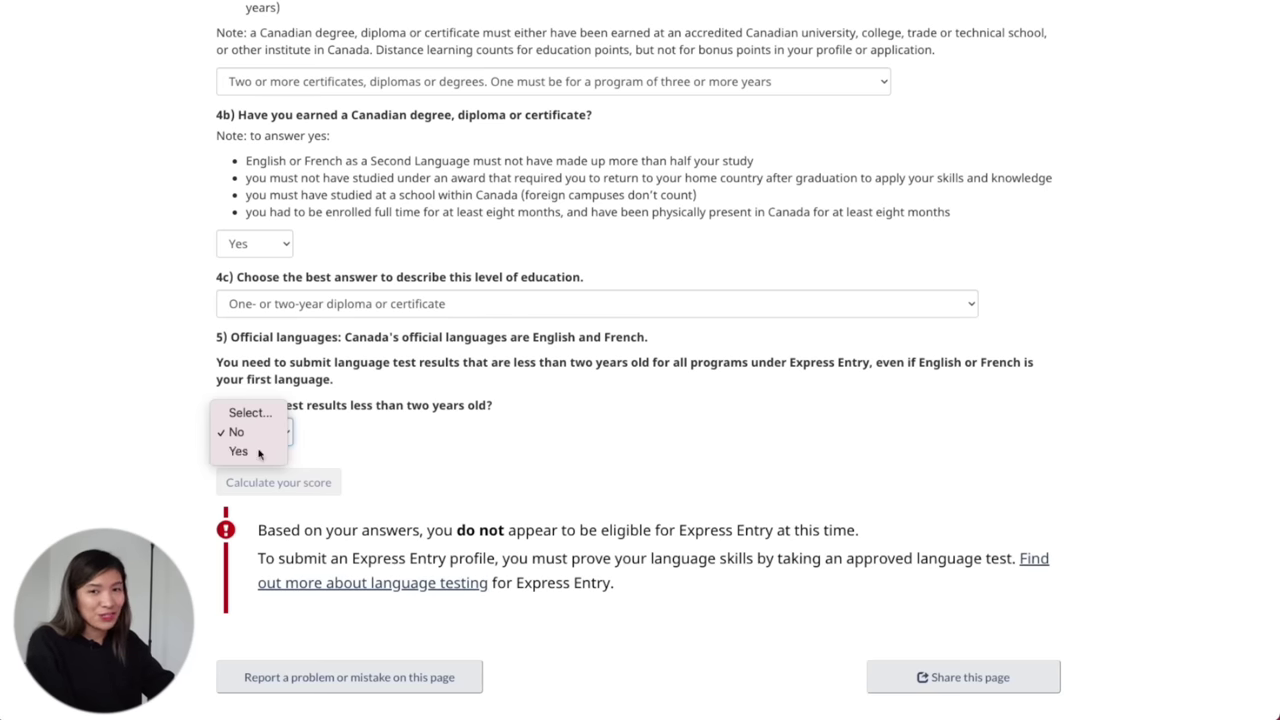
click(266, 452)
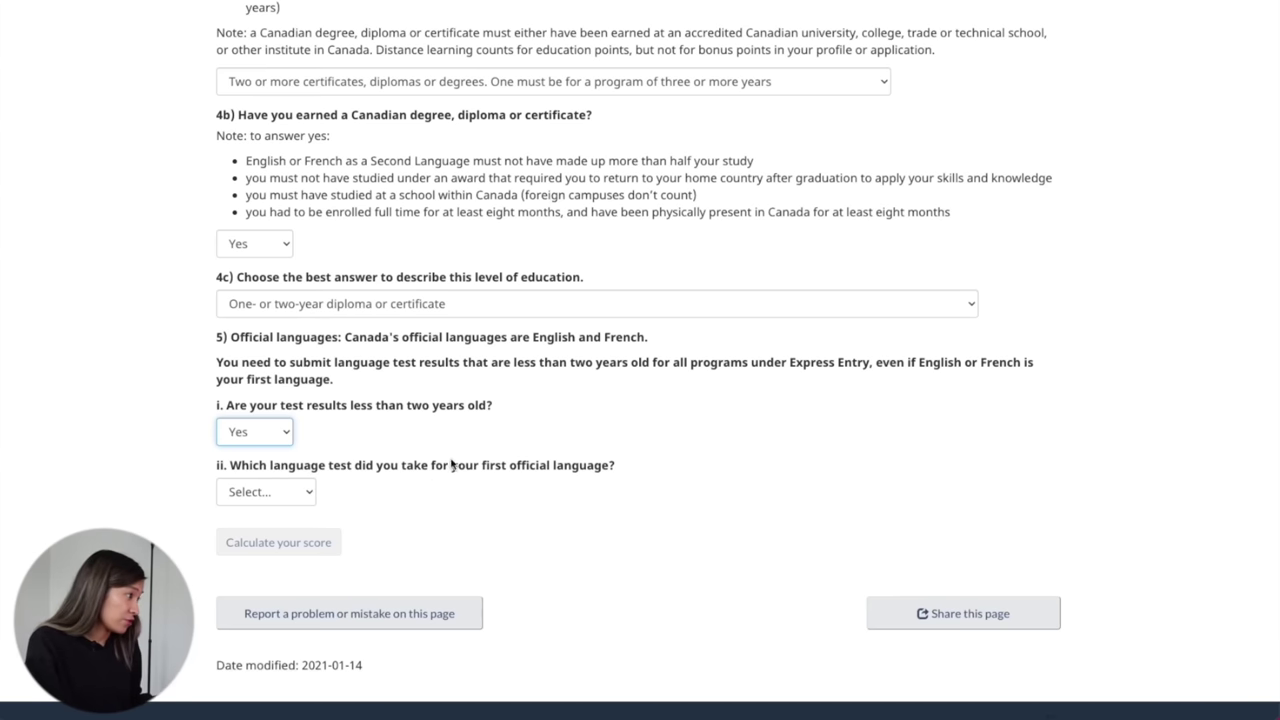
click(301, 490)
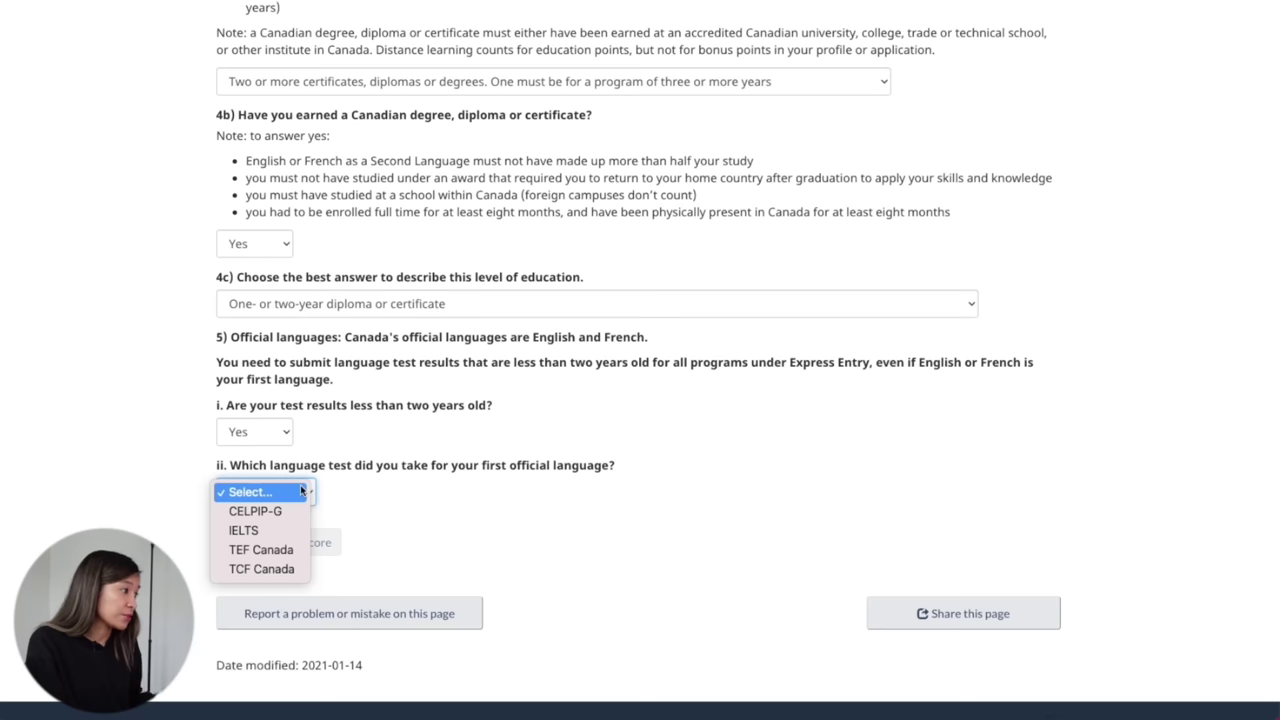
click(300, 535)
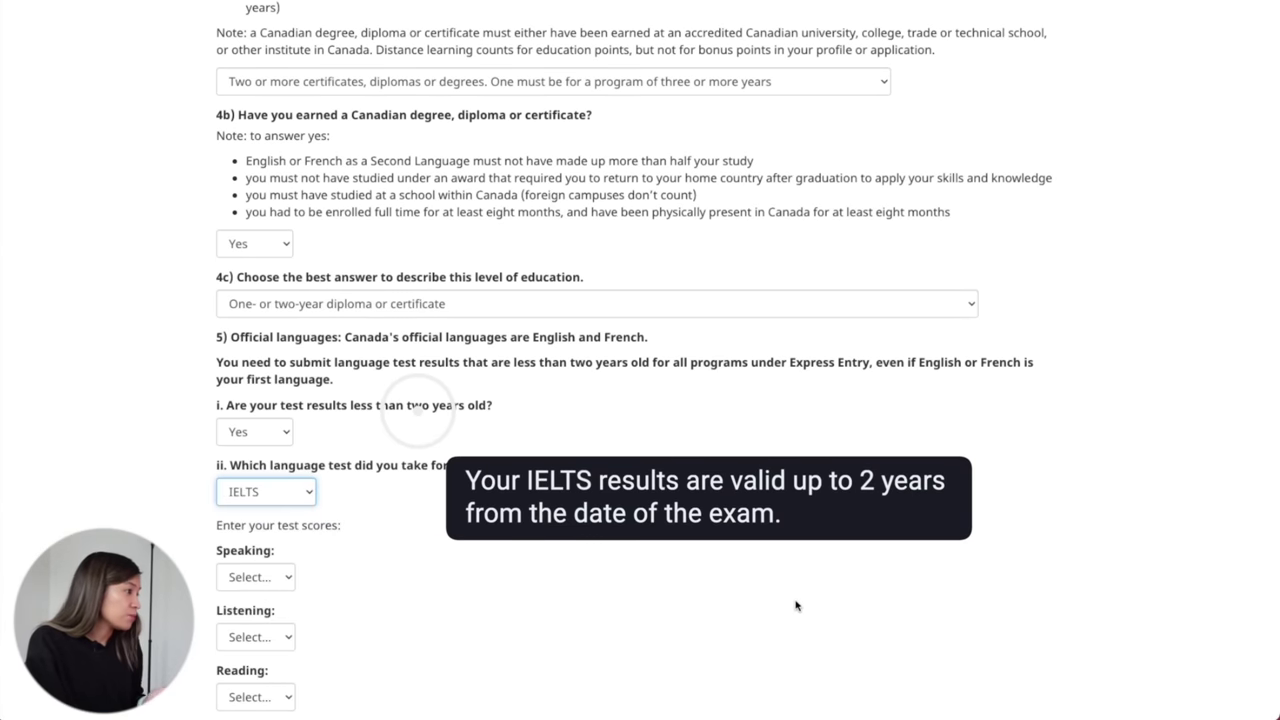
scroll(631, 569, down, 3)
Enter IELTS scores: Speaking 7.5–9.0, Listening 8.5–9.0, Reading 7.0–7.5, Writing 6.5
click(268, 420)
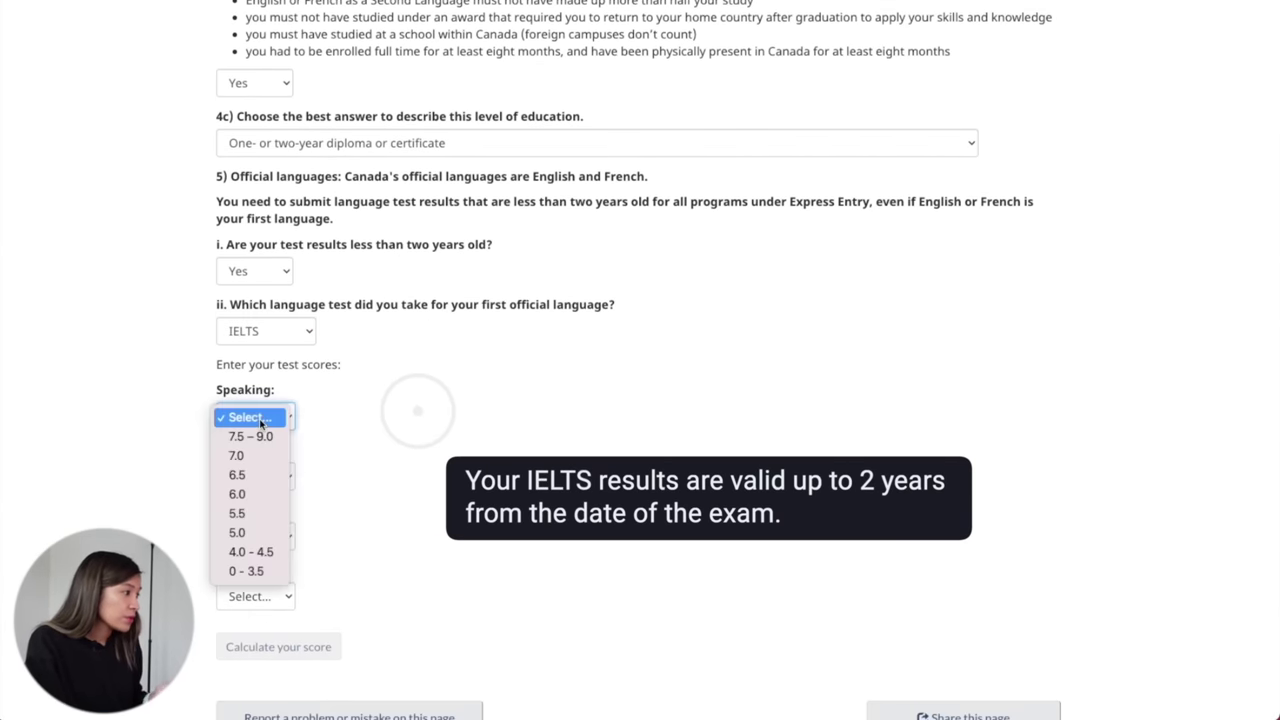
click(257, 437)
click(272, 477)
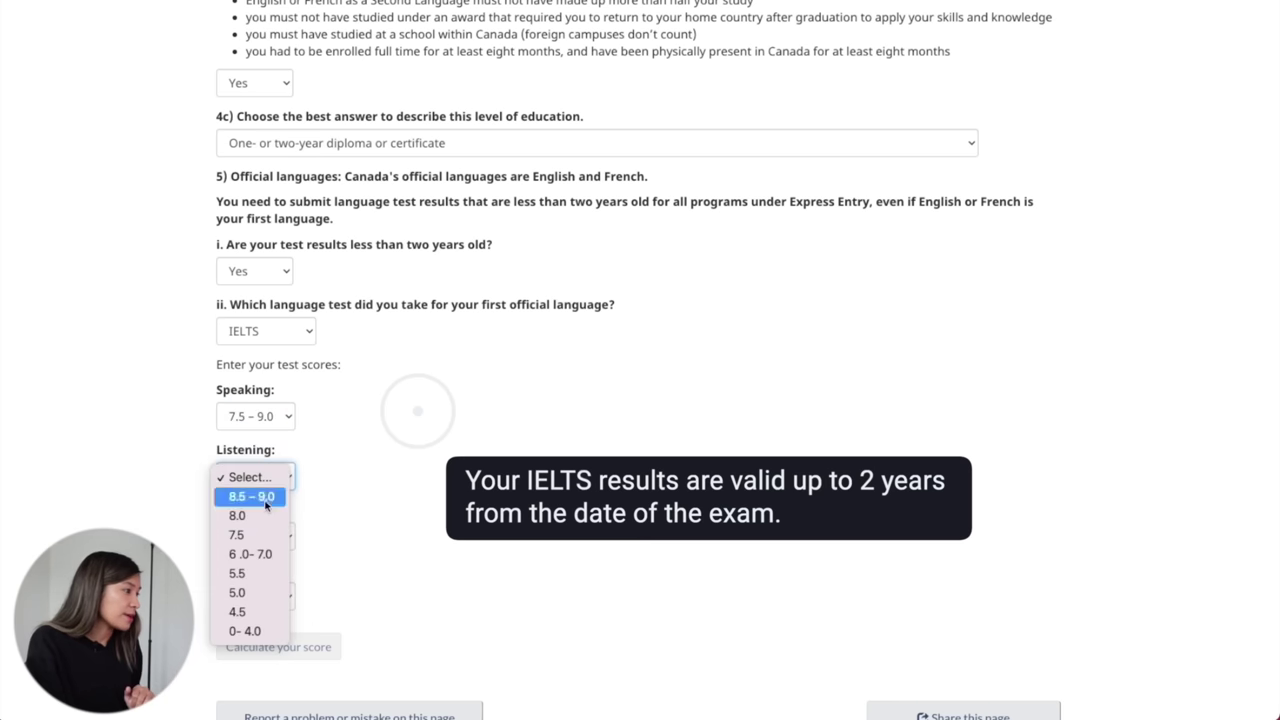
click(256, 497)
click(262, 537)
click(268, 577)
click(258, 596)
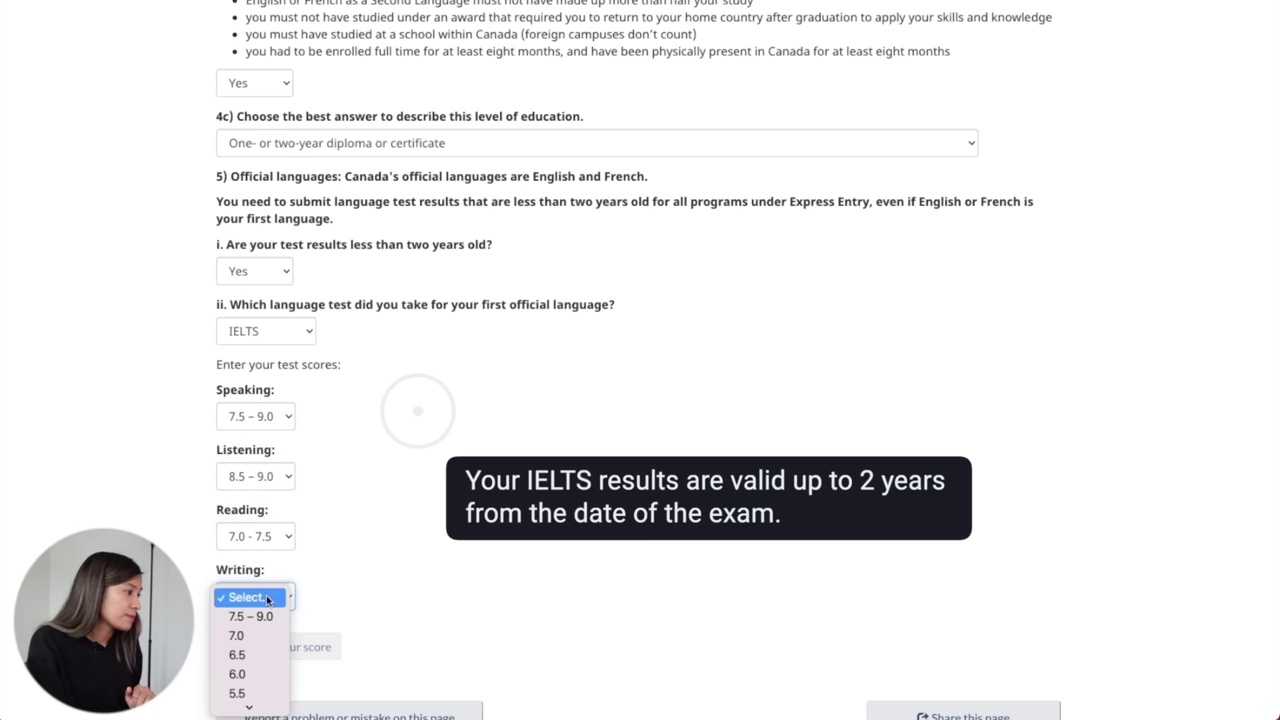
click(245, 655)
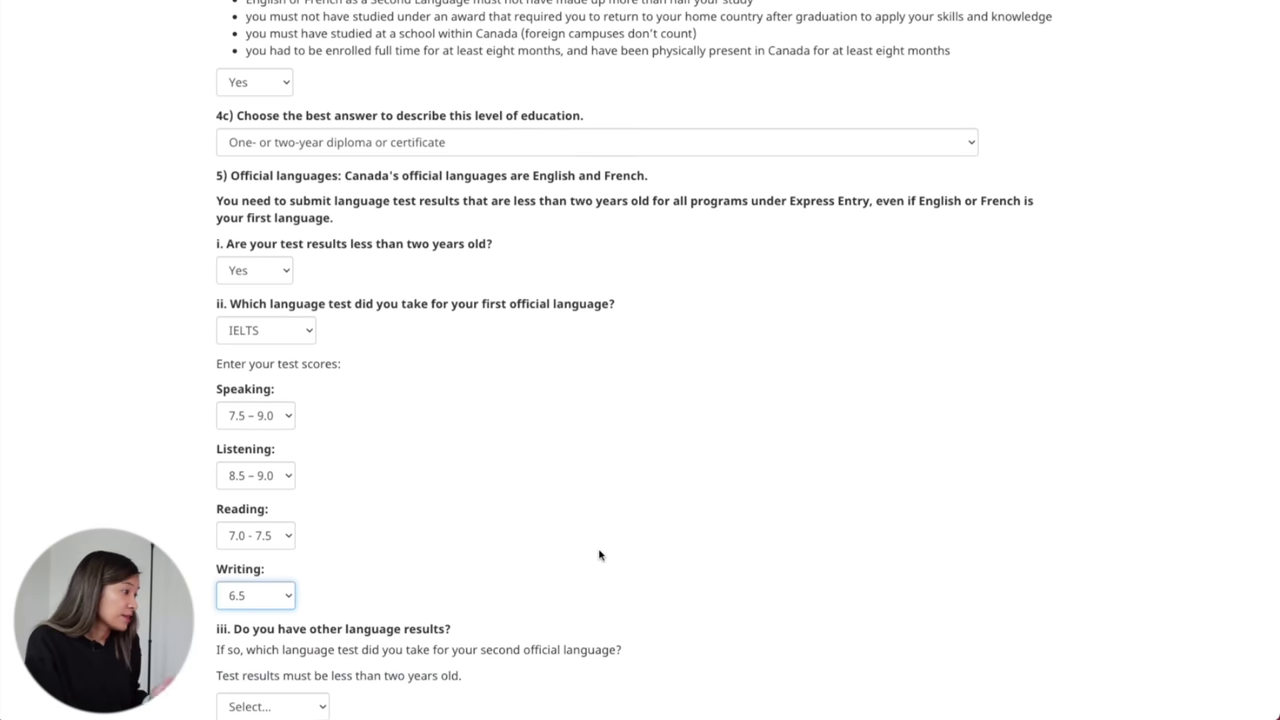
scroll(599, 555, down, 1)
scroll(599, 555, down, 3)
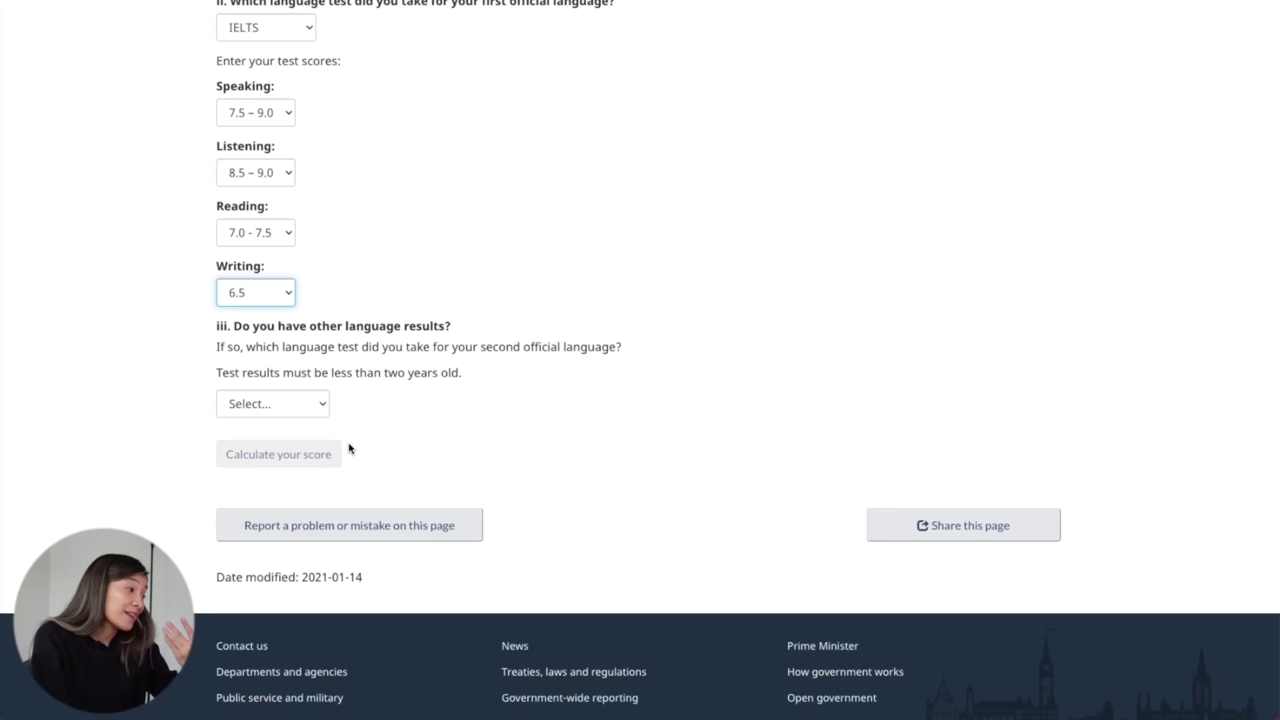
Mark the second official language test as 'not applicable'
click(282, 412)
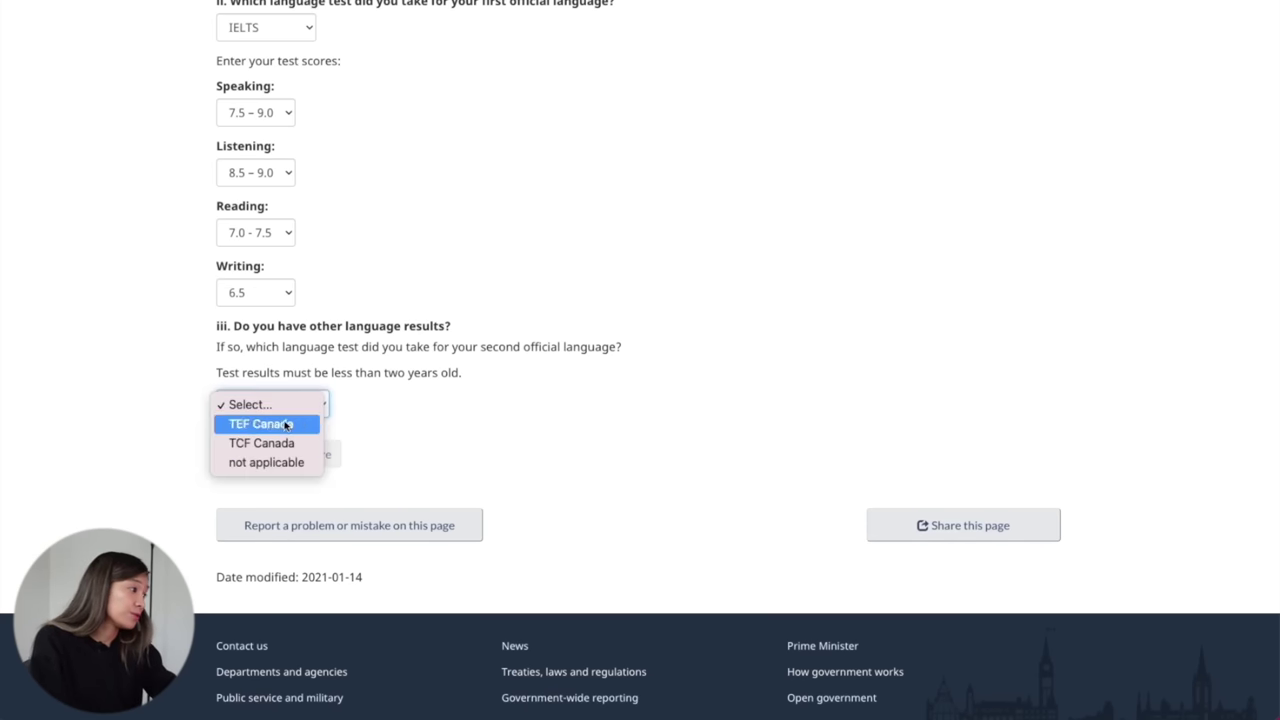
click(323, 460)
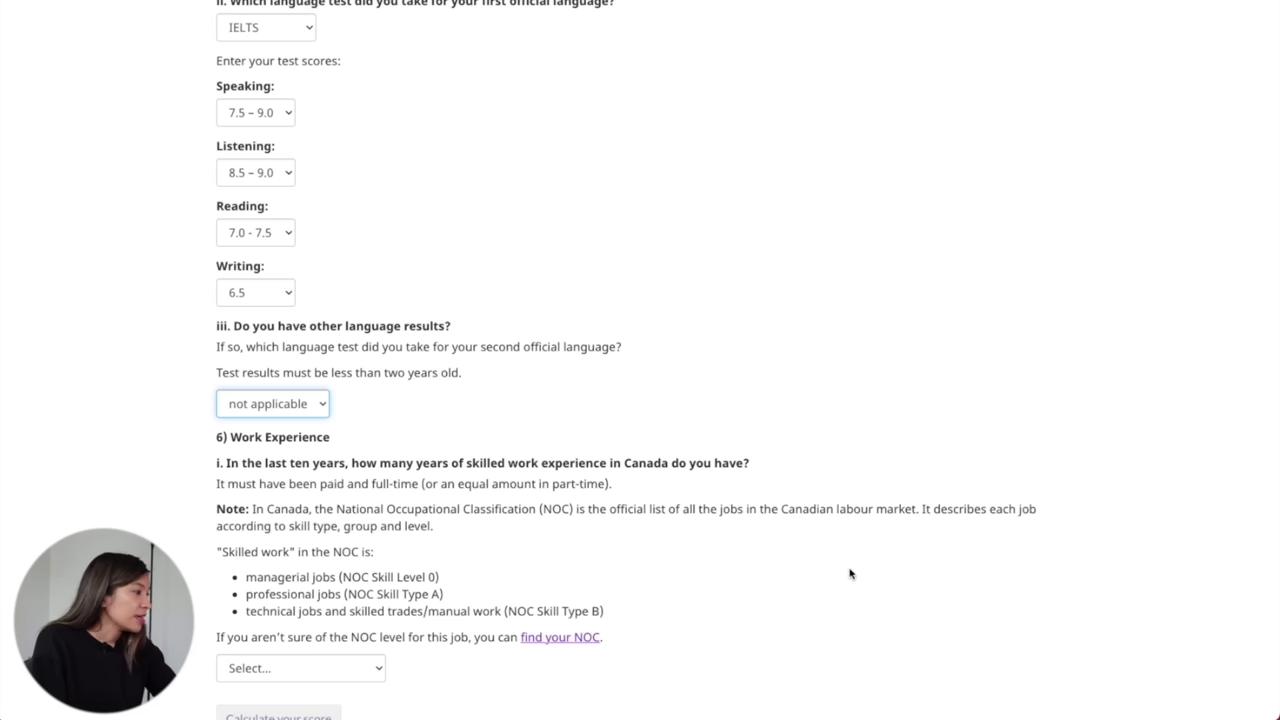
scroll(849, 573, down, 3)
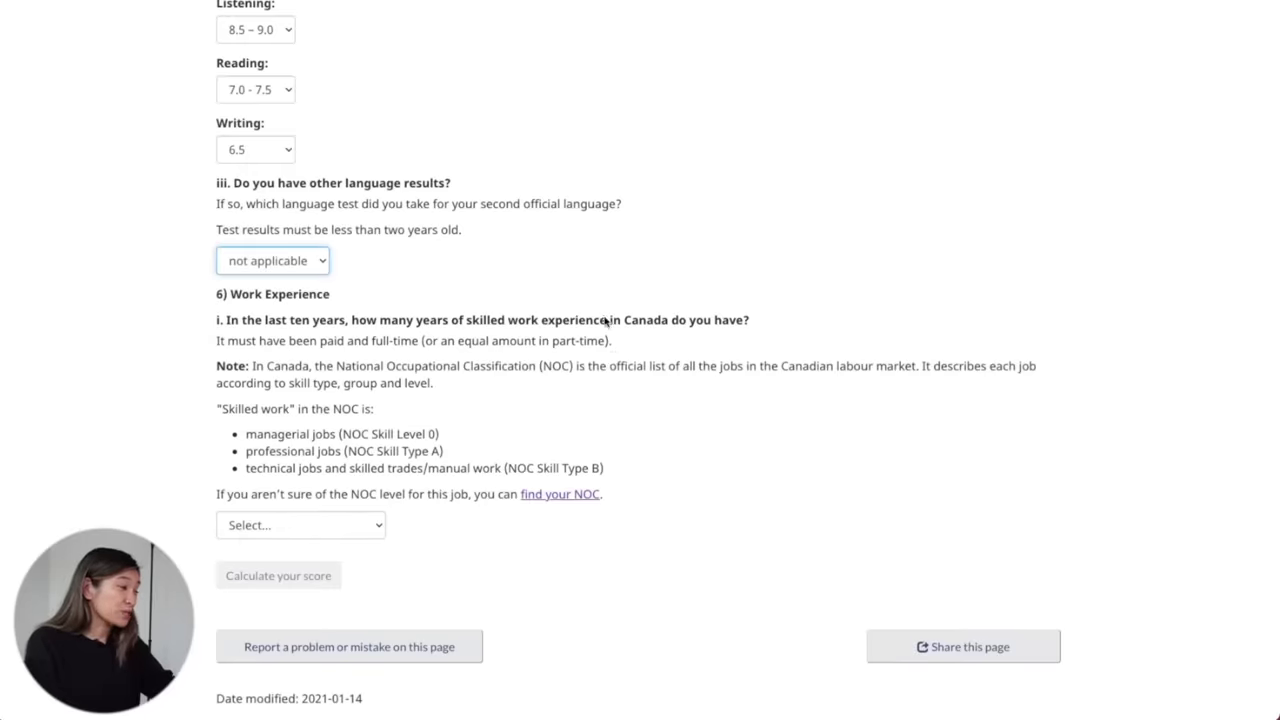
drag(608, 320, 669, 320)
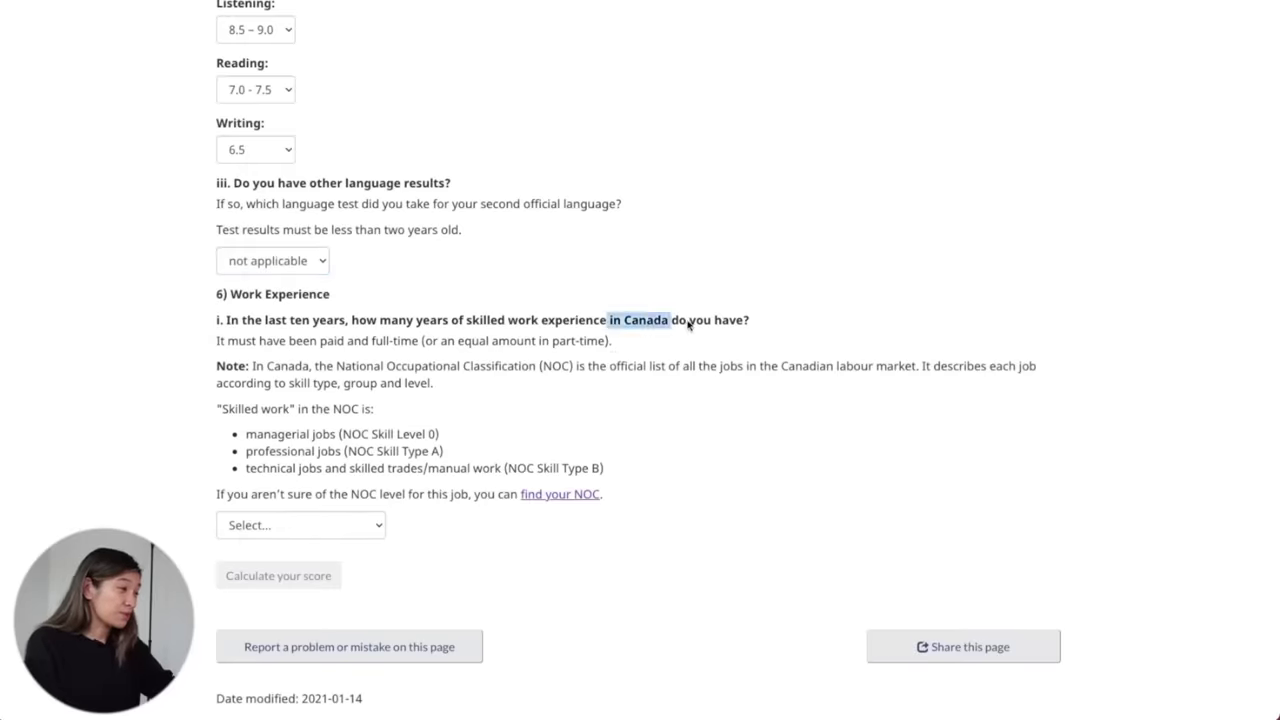
click(670, 438)
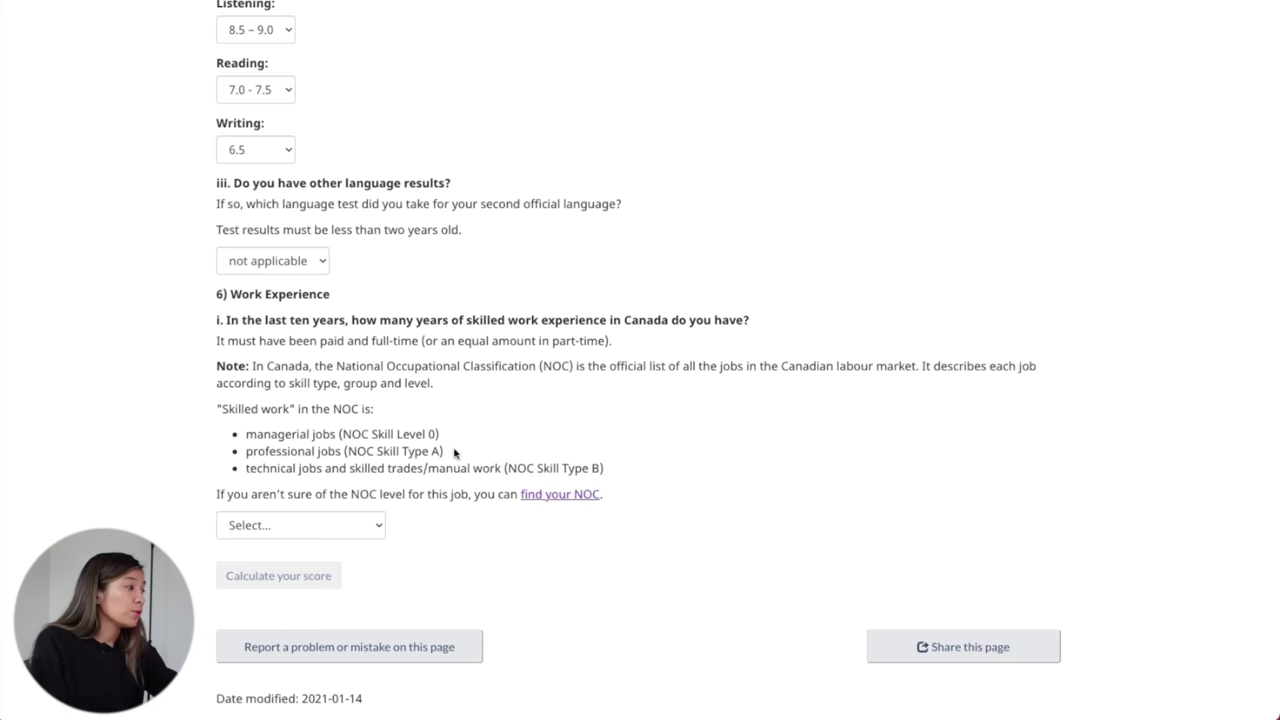
Set Canadian skilled work experience to 1 year and foreign experience to 'None or less than a year'
click(366, 524)
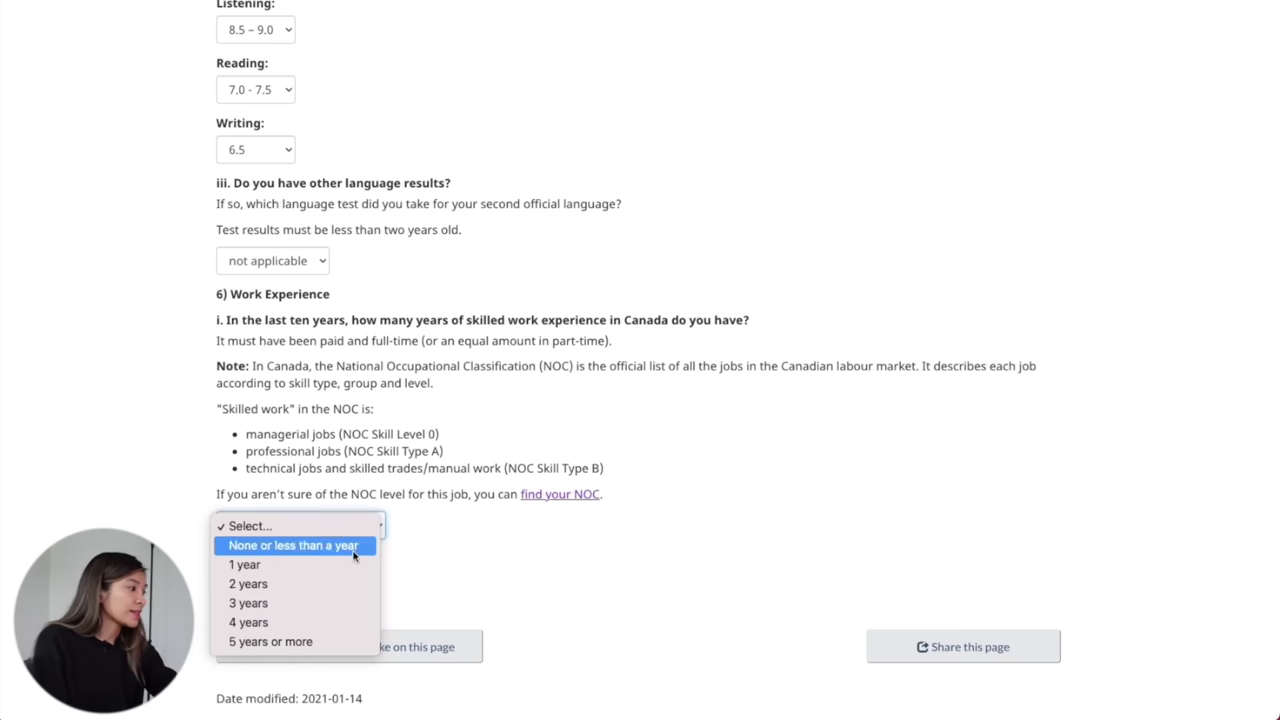
click(345, 564)
scroll(700, 570, down, 2)
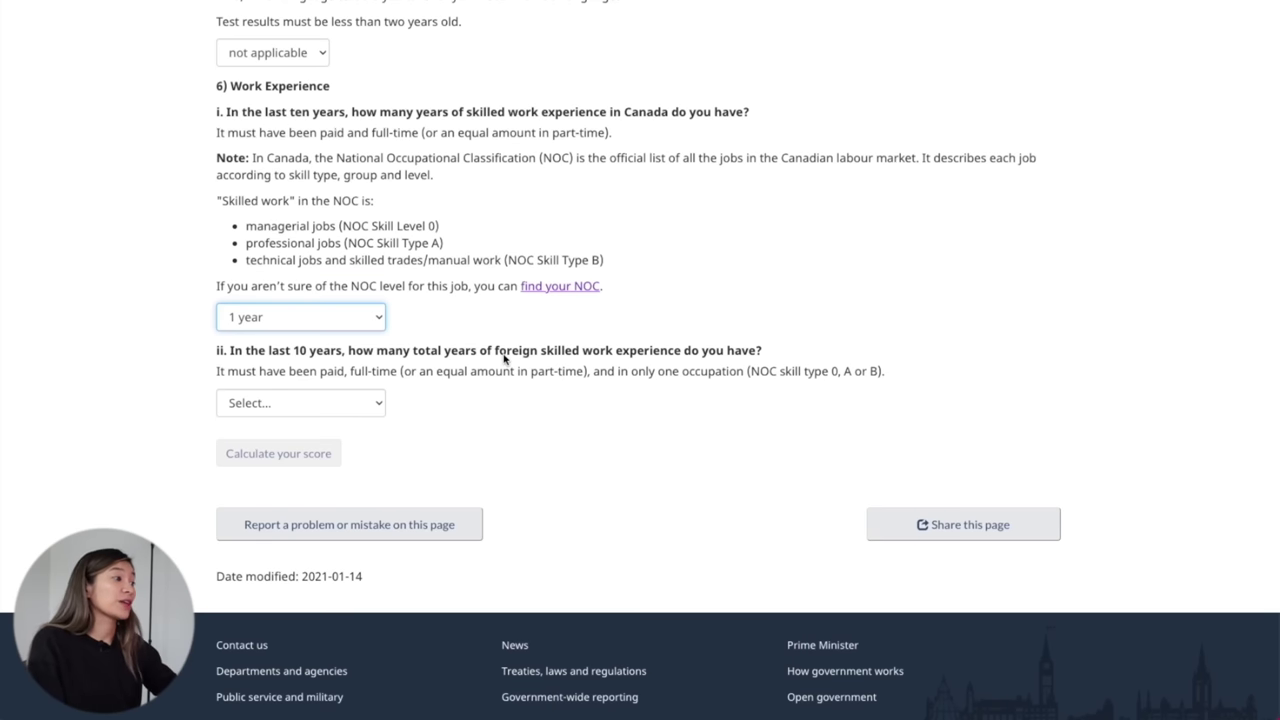
drag(497, 357, 684, 355)
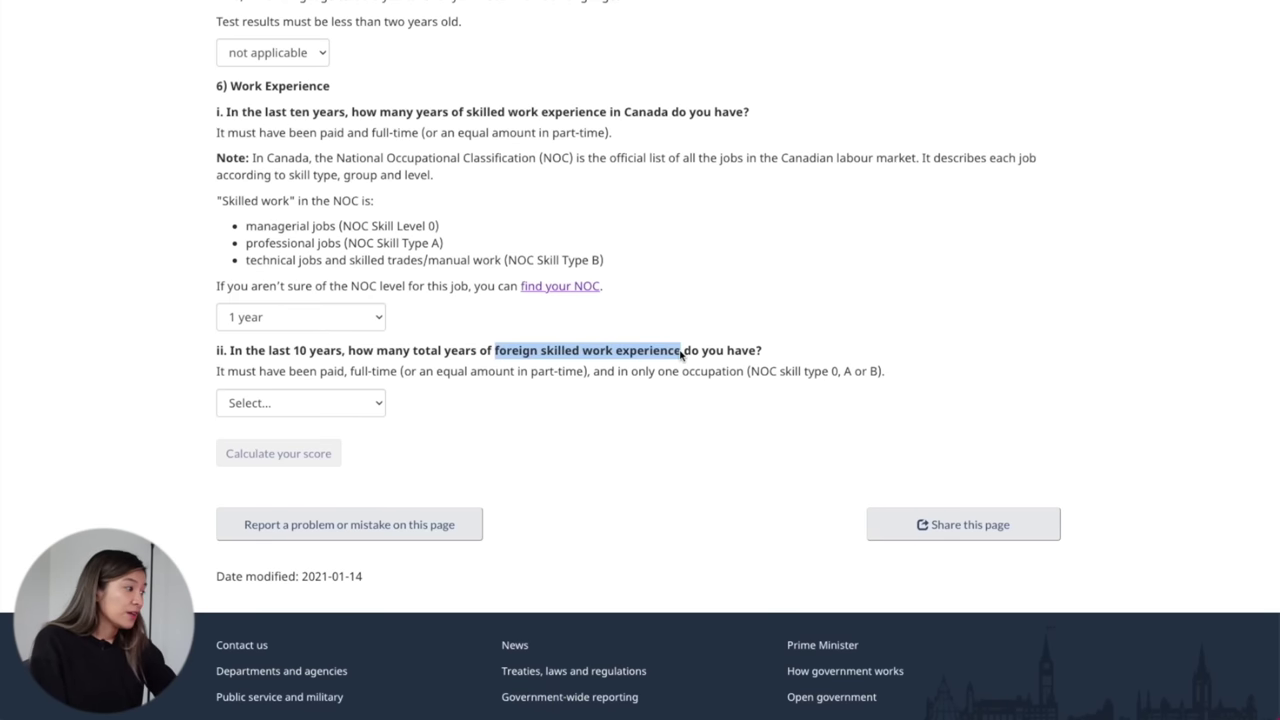
click(621, 433)
click(336, 406)
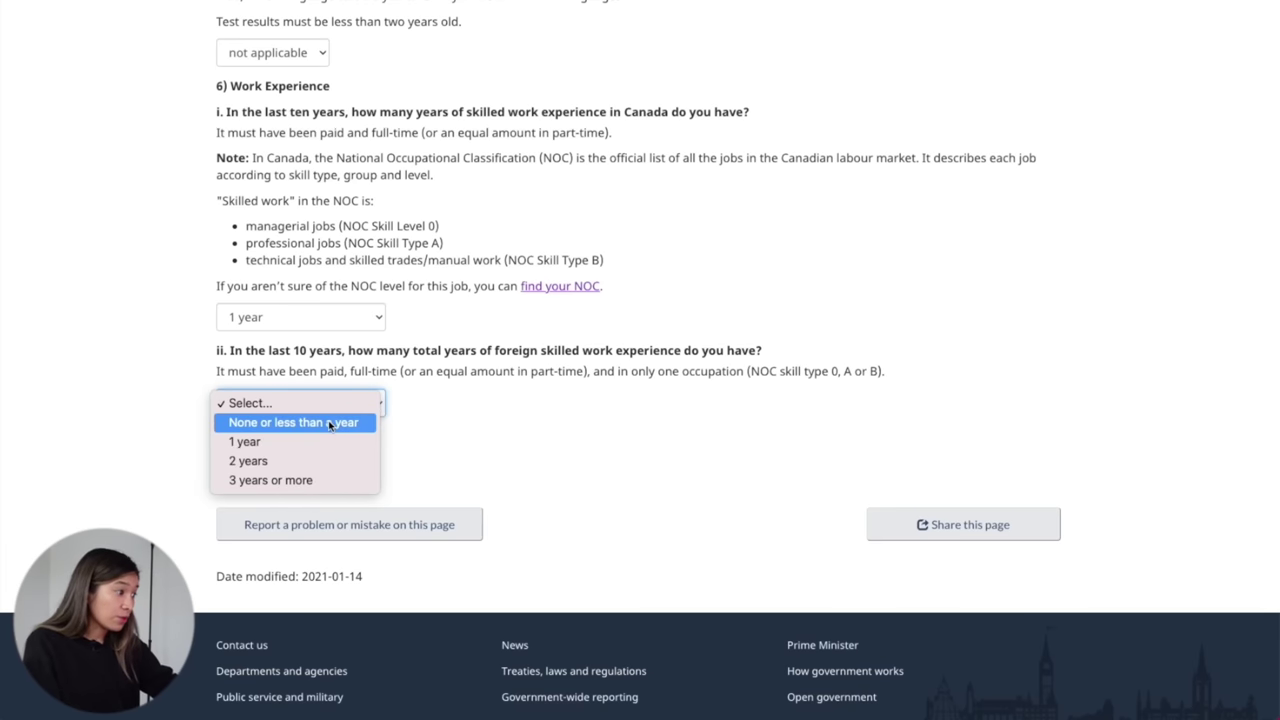
click(328, 422)
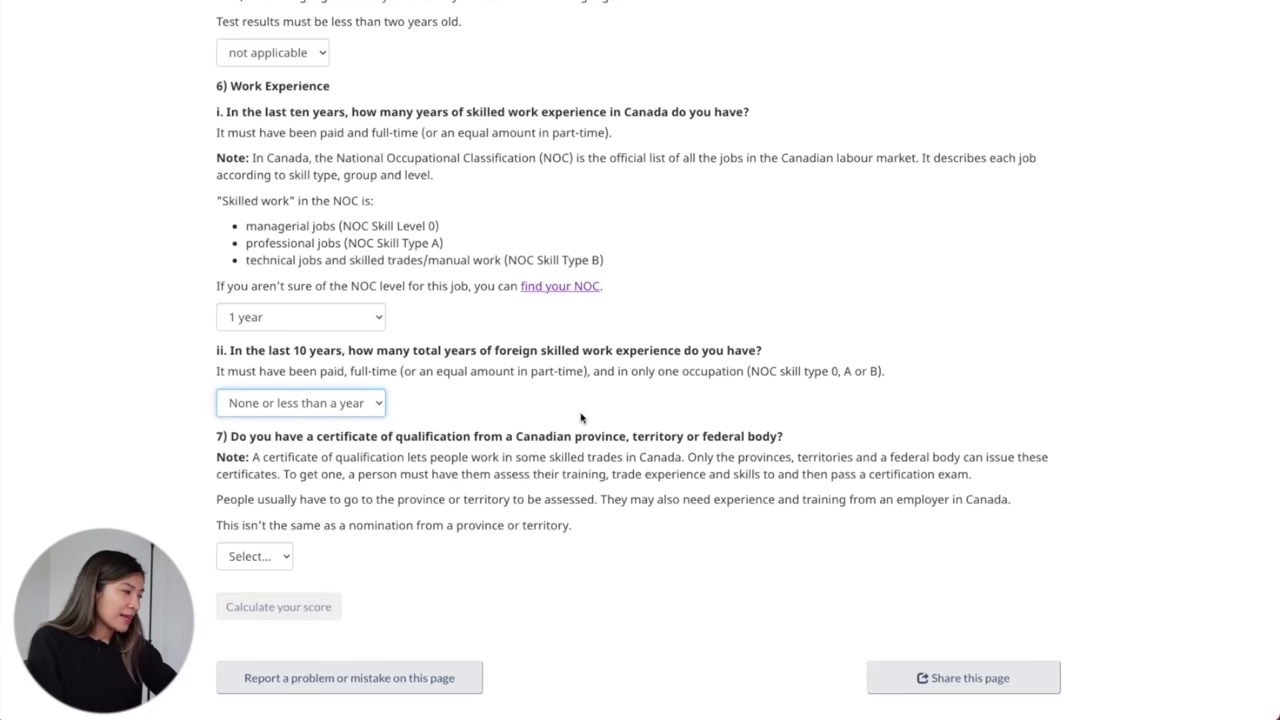
click(581, 418)
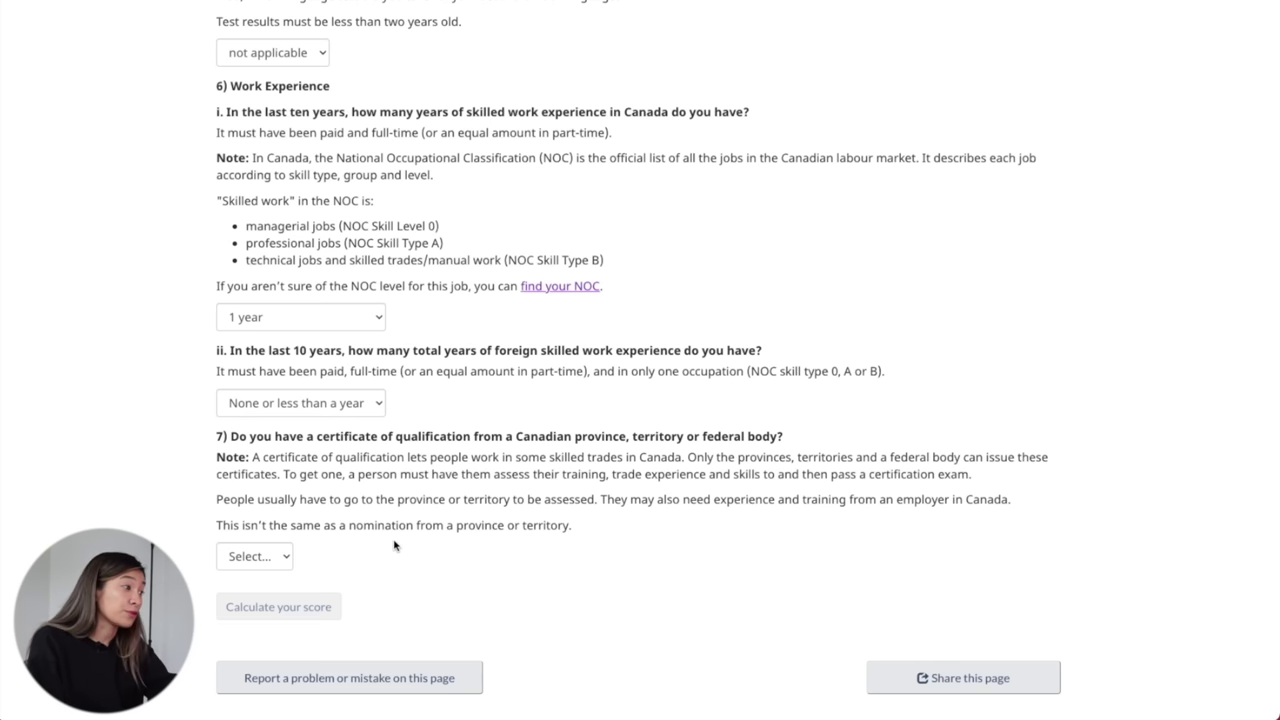
Select No for the trade certificate of qualification and for the valid job offer
click(245, 562)
click(238, 577)
scroll(423, 590, down, 5)
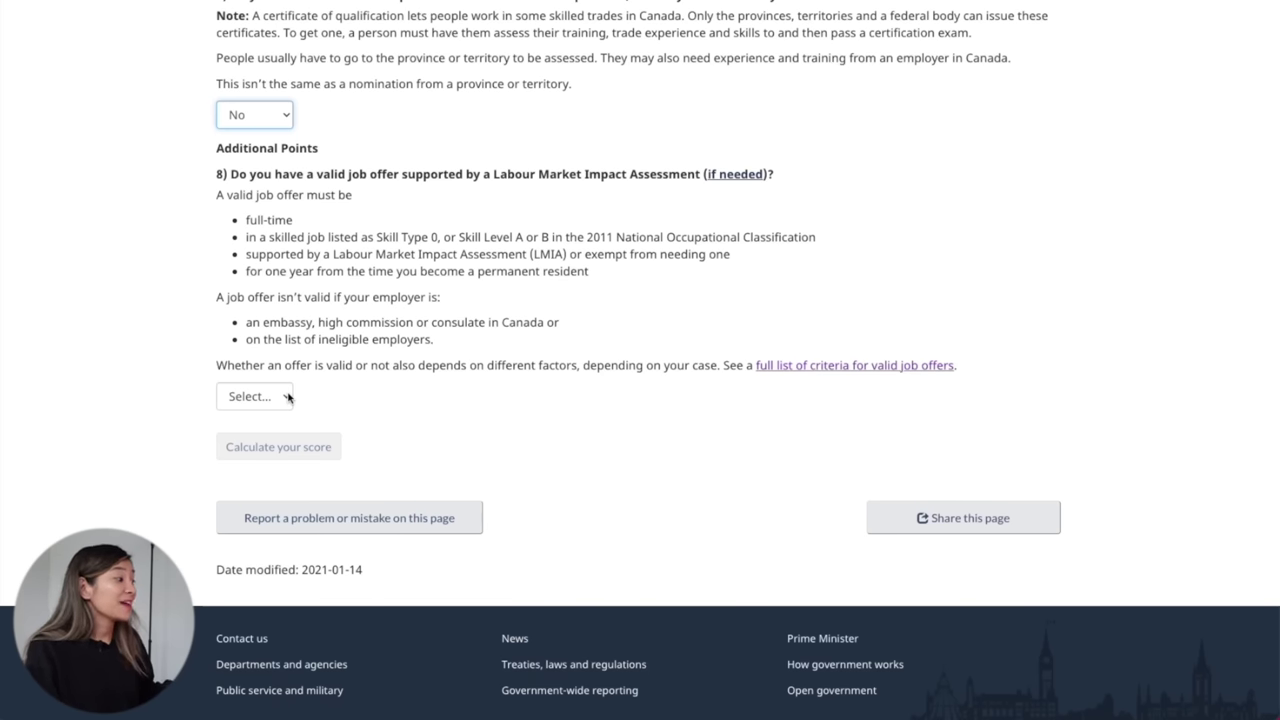
click(287, 397)
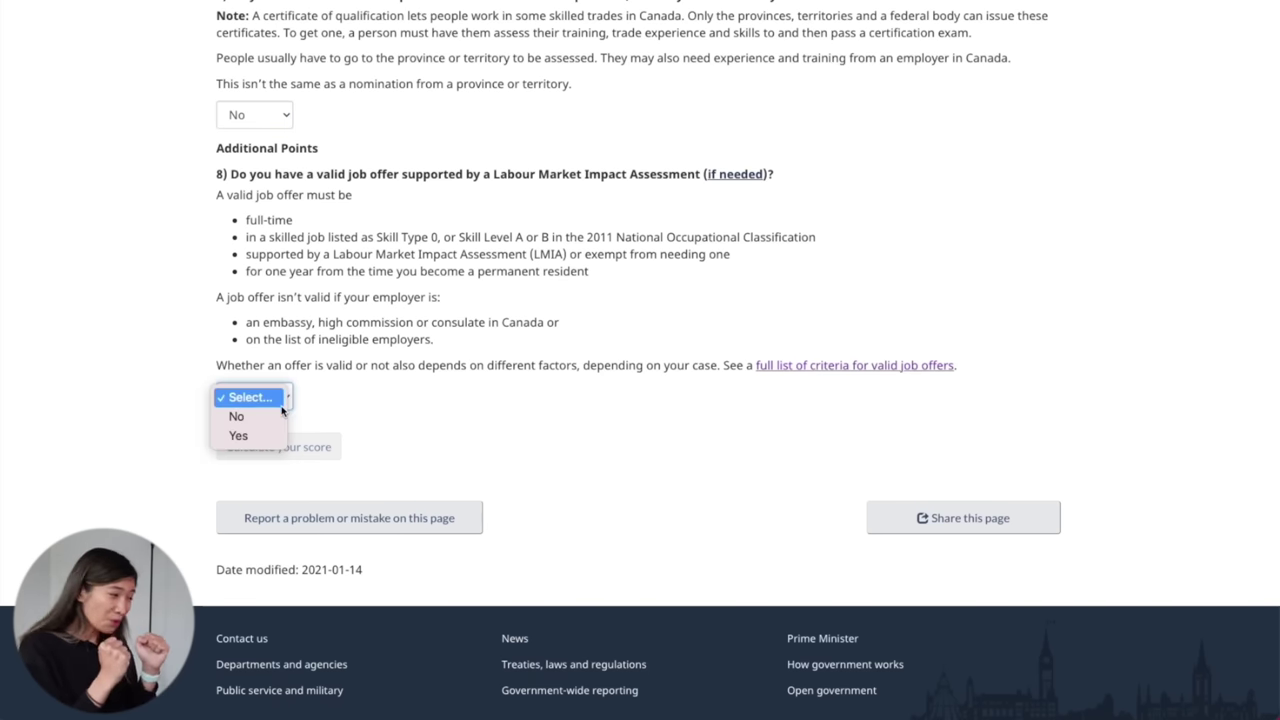
click(277, 424)
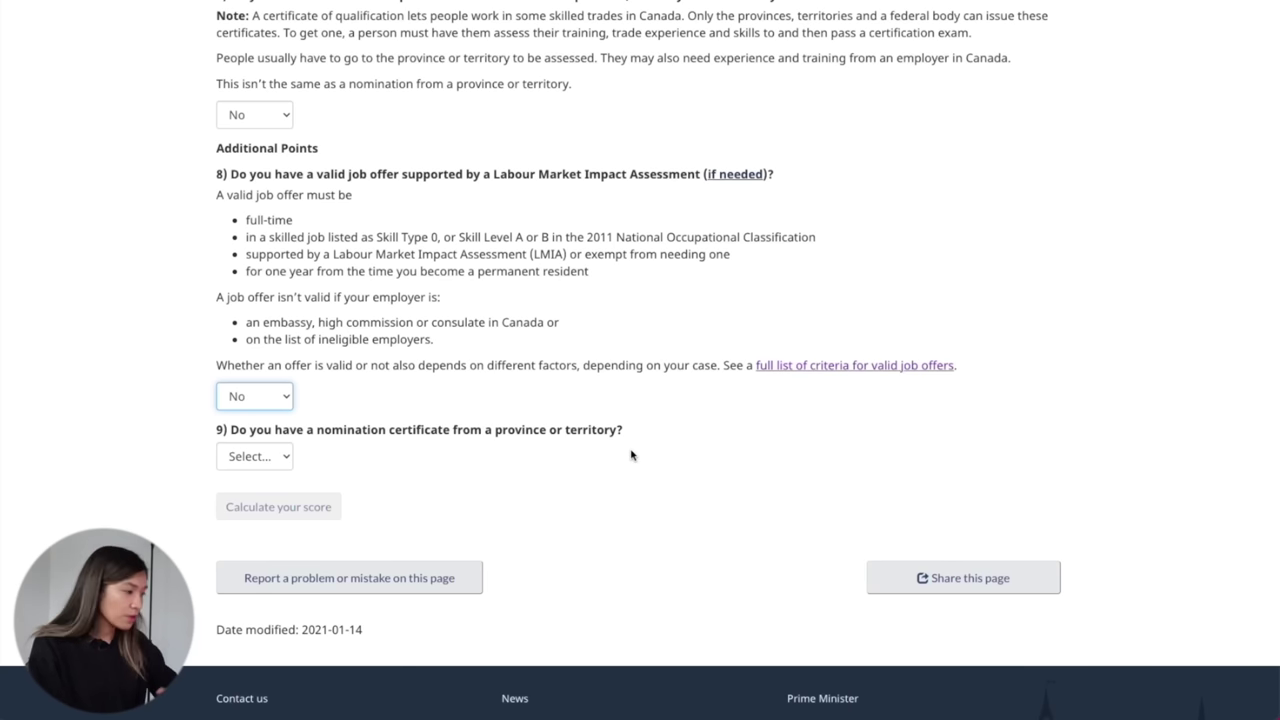
Select No for question 9 (nomination certificate) and question 10 (sibling in Canada)
click(283, 462)
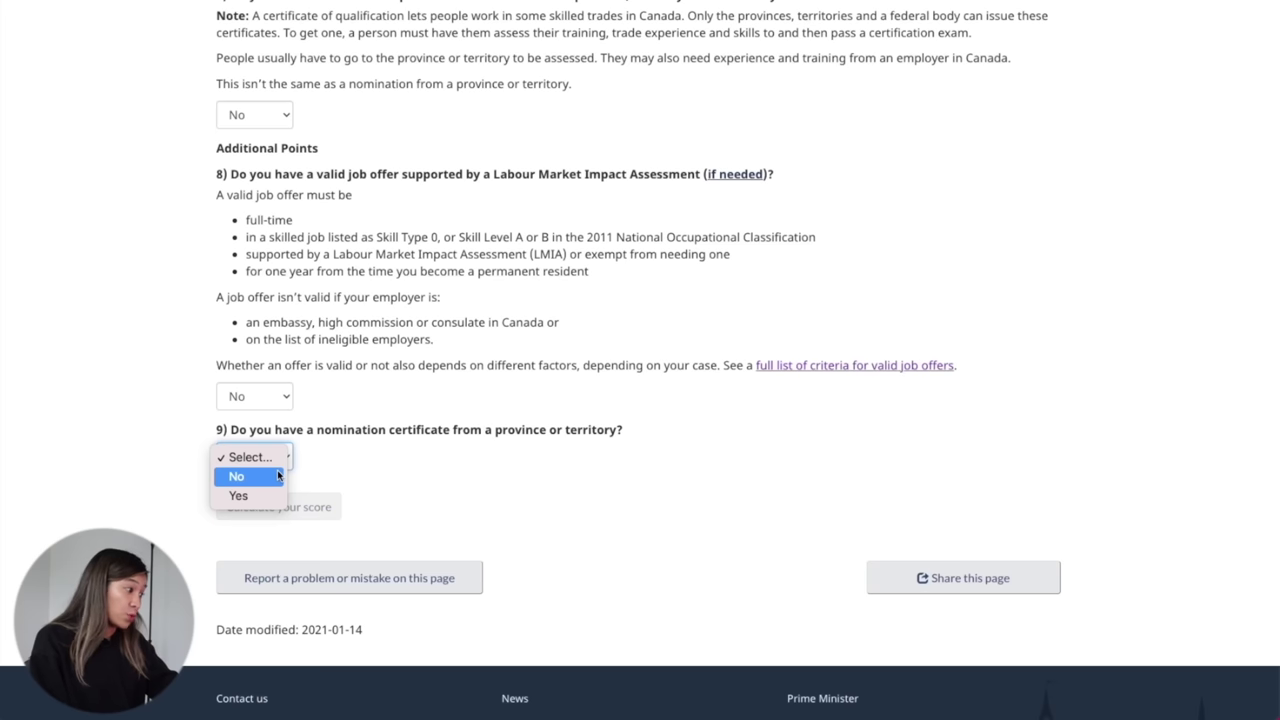
click(278, 476)
scroll(686, 524, down, 3)
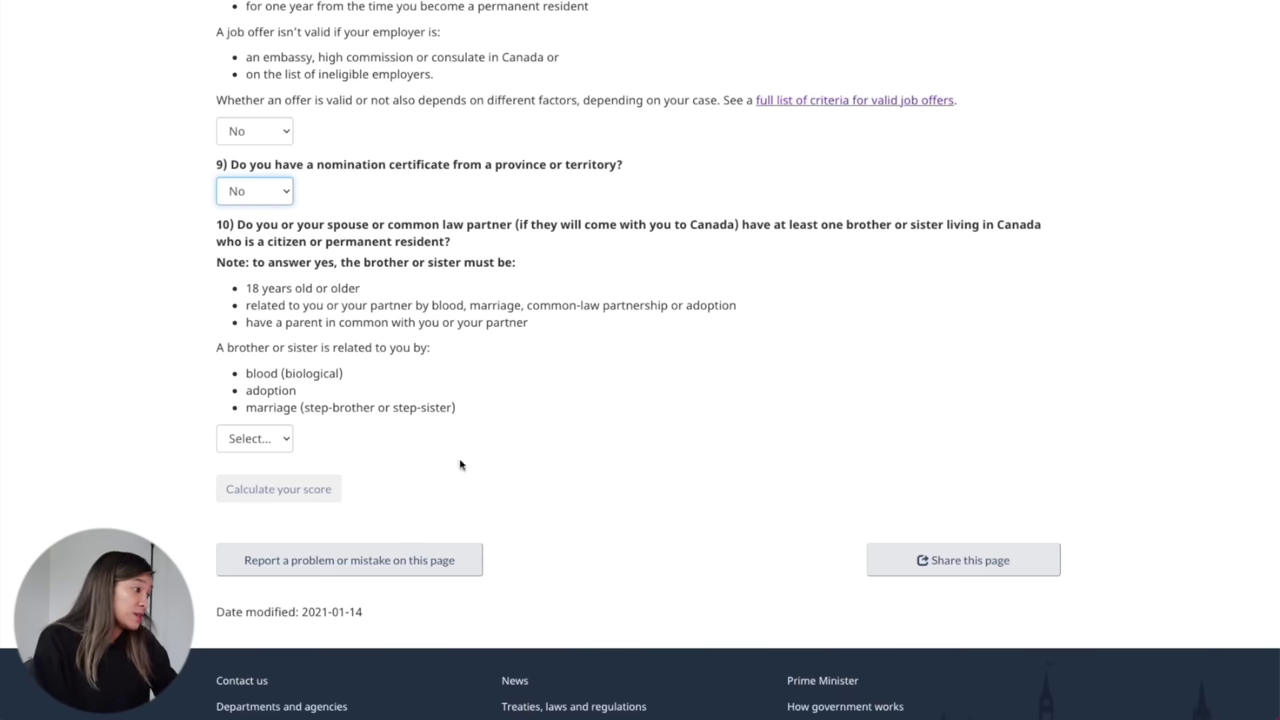
click(275, 441)
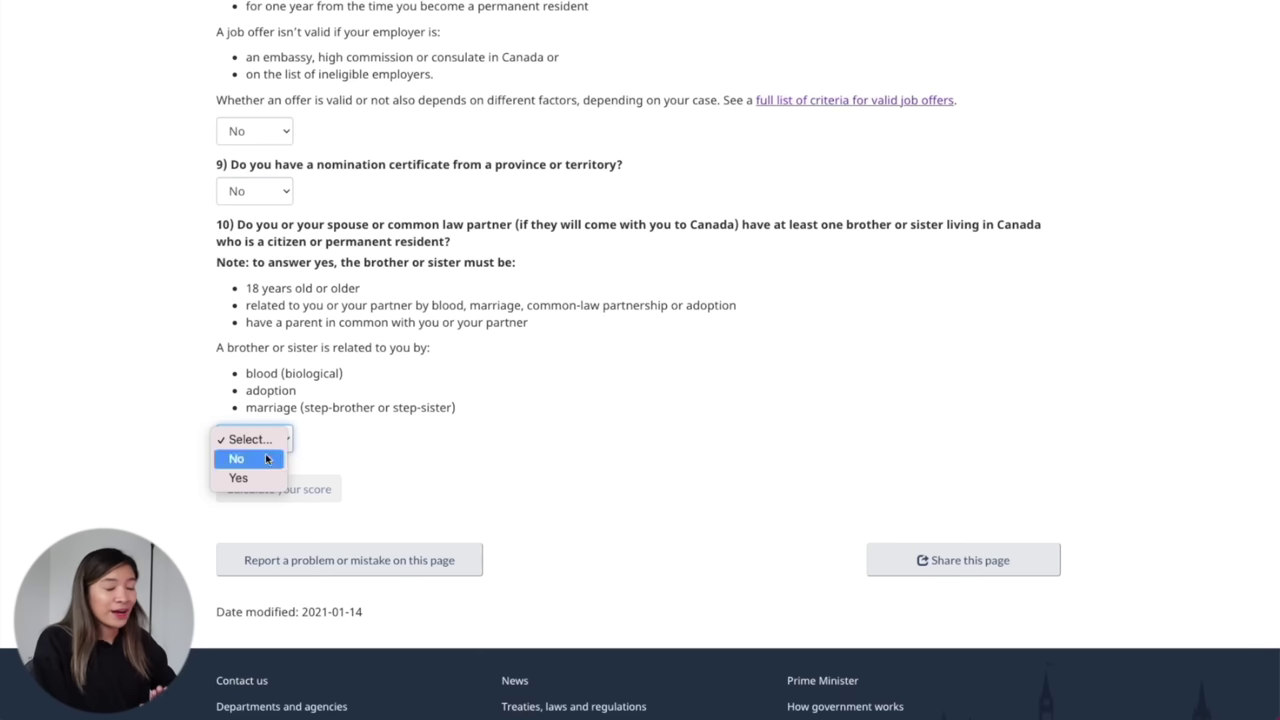
click(267, 459)
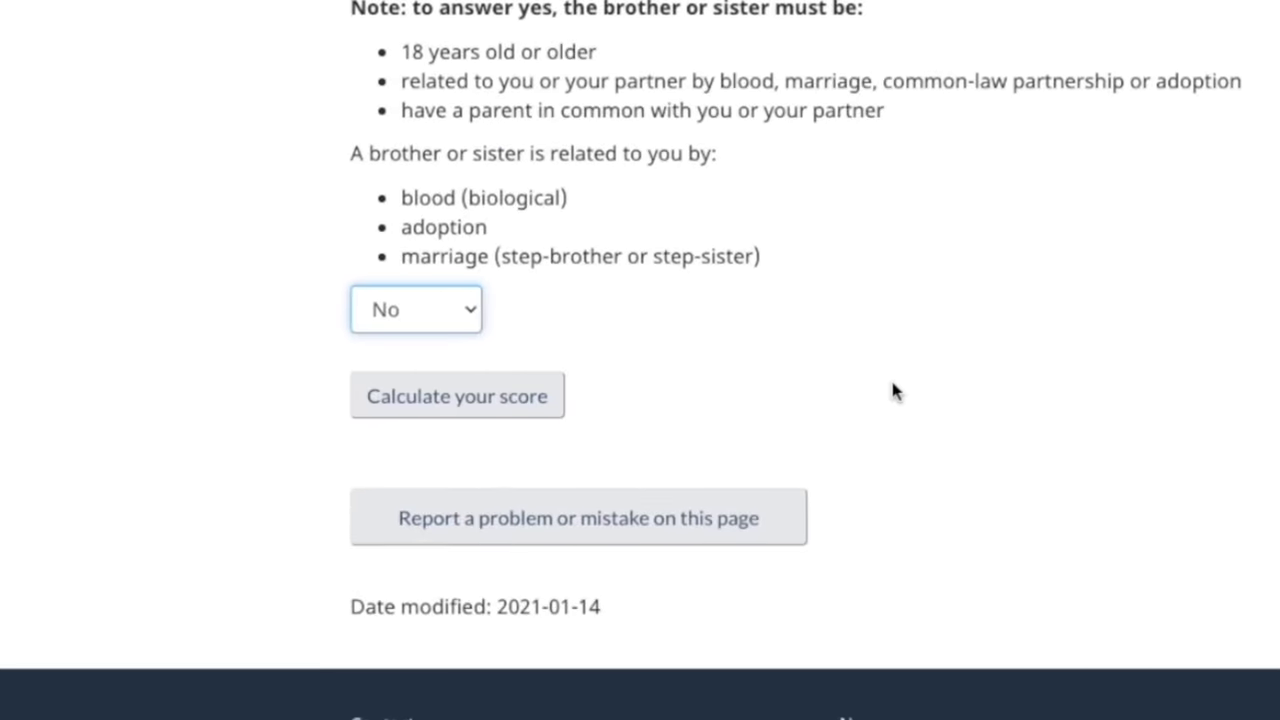
Calculate the score and review results: core 400, transferability 50, study in Canada 15, total 465
click(466, 412)
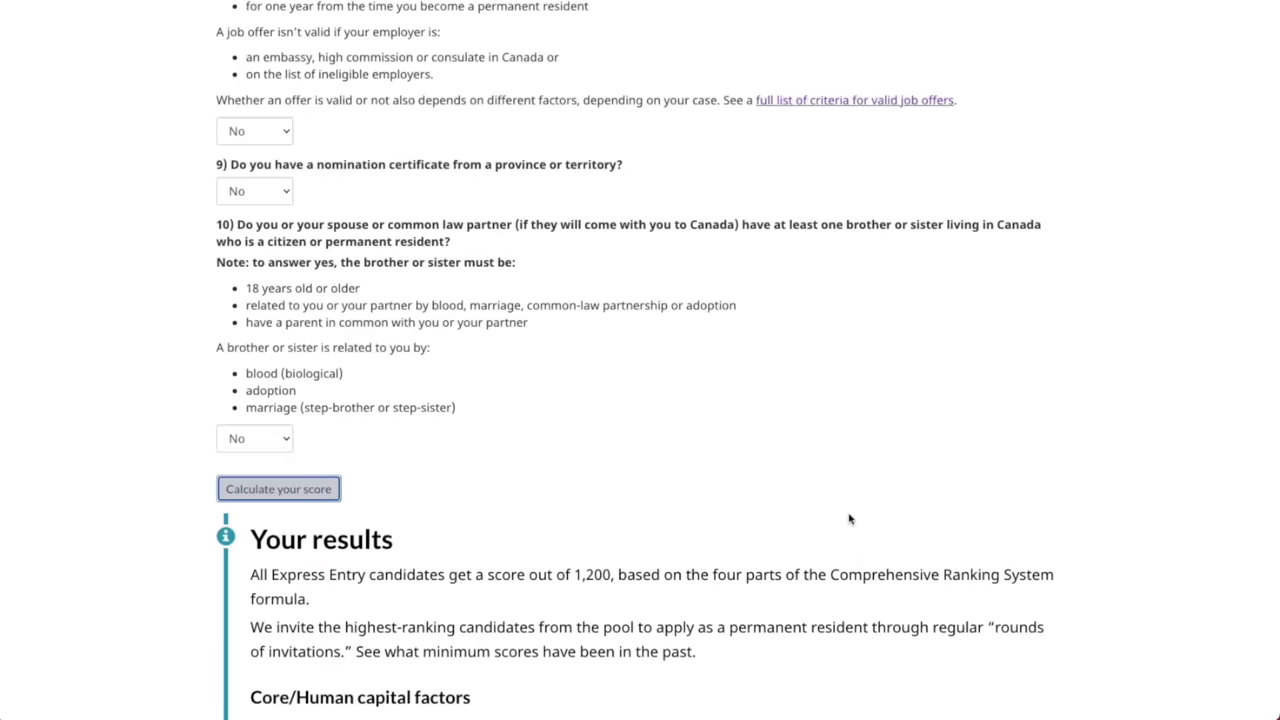
scroll(849, 519, down, 5)
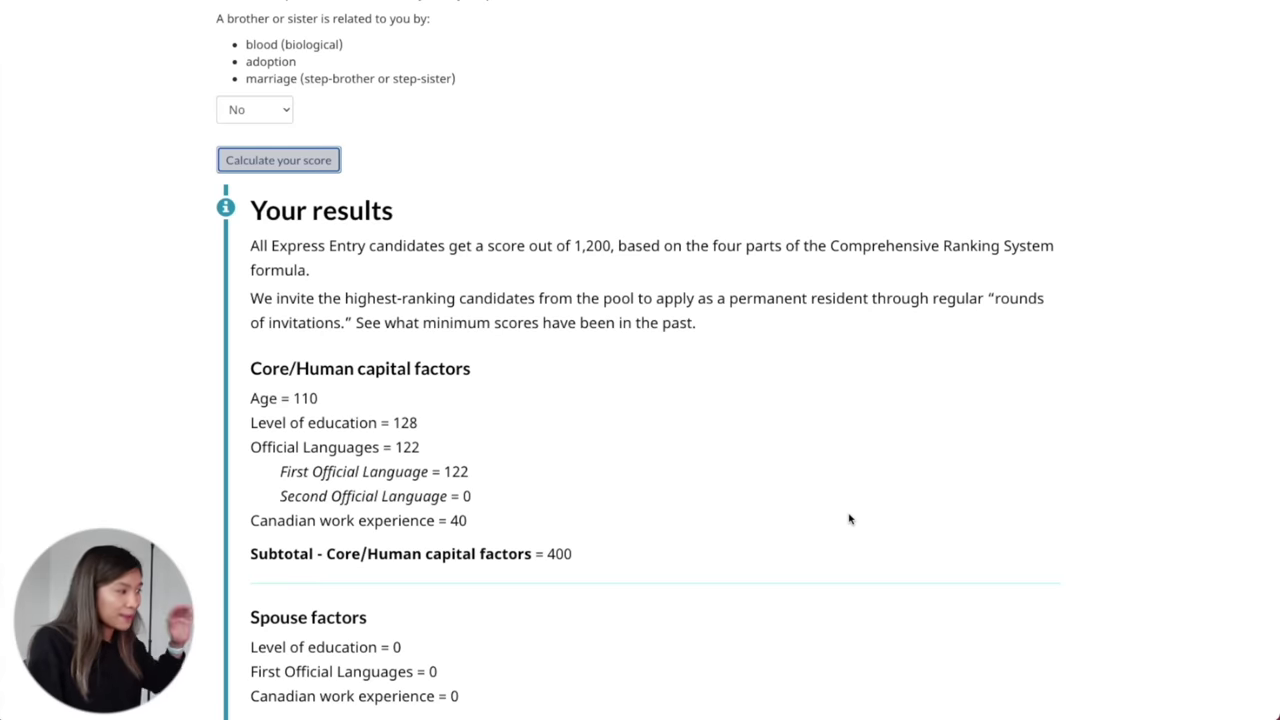
scroll(849, 519, down, 5)
scroll(849, 519, down, 8)
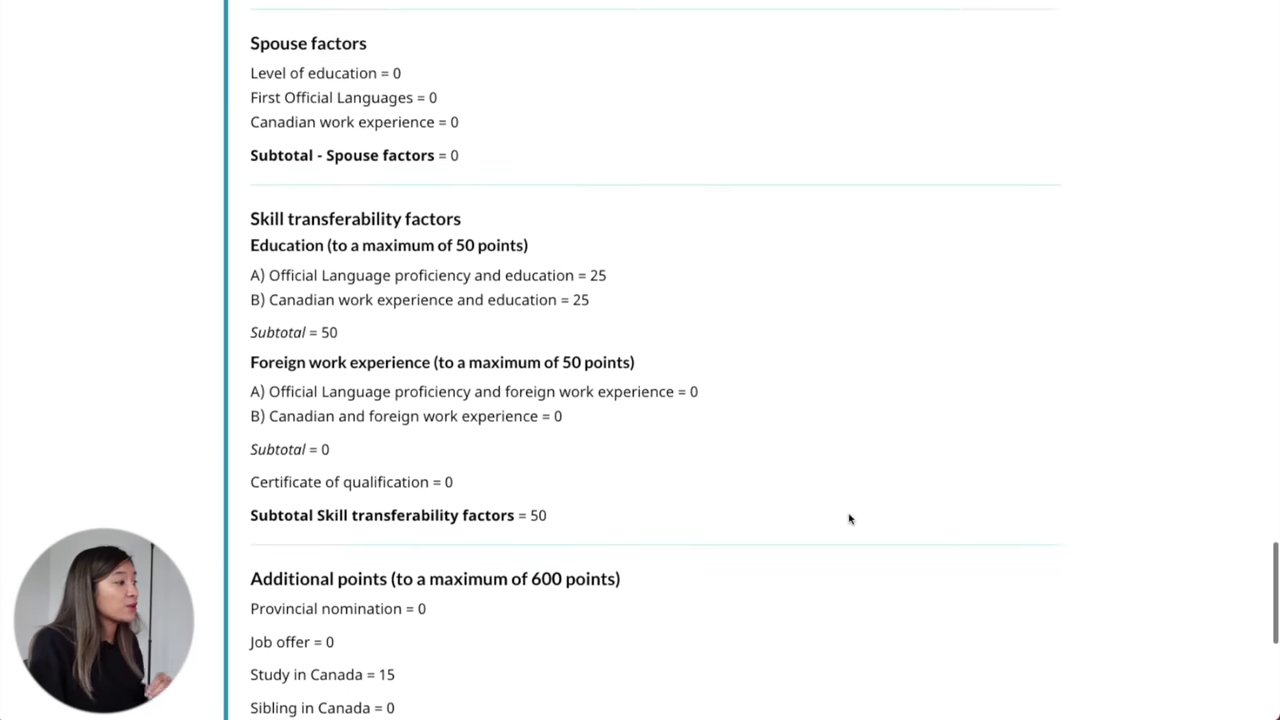